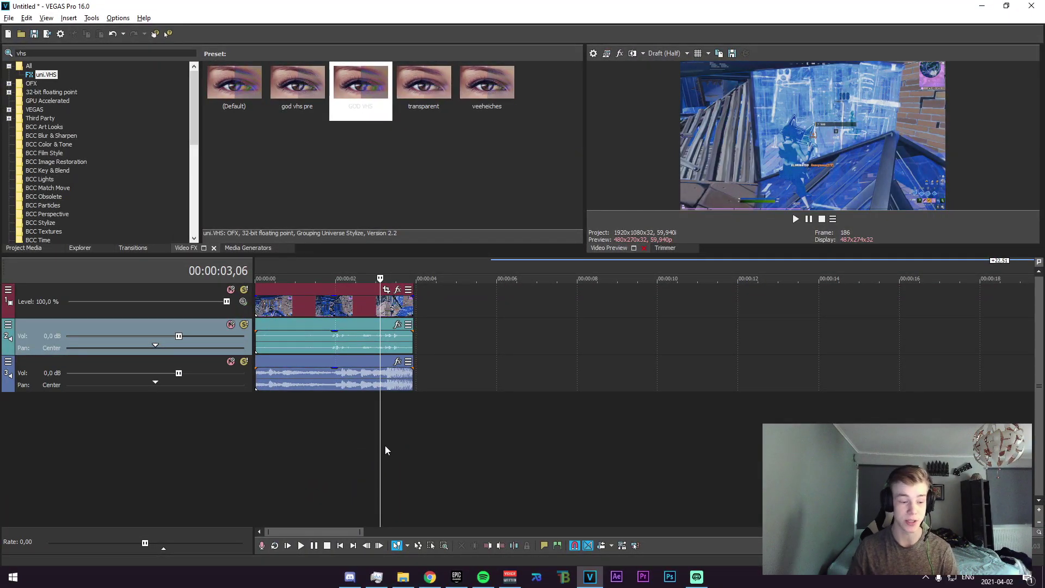
# Insert a new video track above the gameplay clip and place OG BLUE.avi from the Idents folder at its start.
pyautogui.hotkey('ctrl', 'Home')
pyautogui.scroll(4, 407, 492)
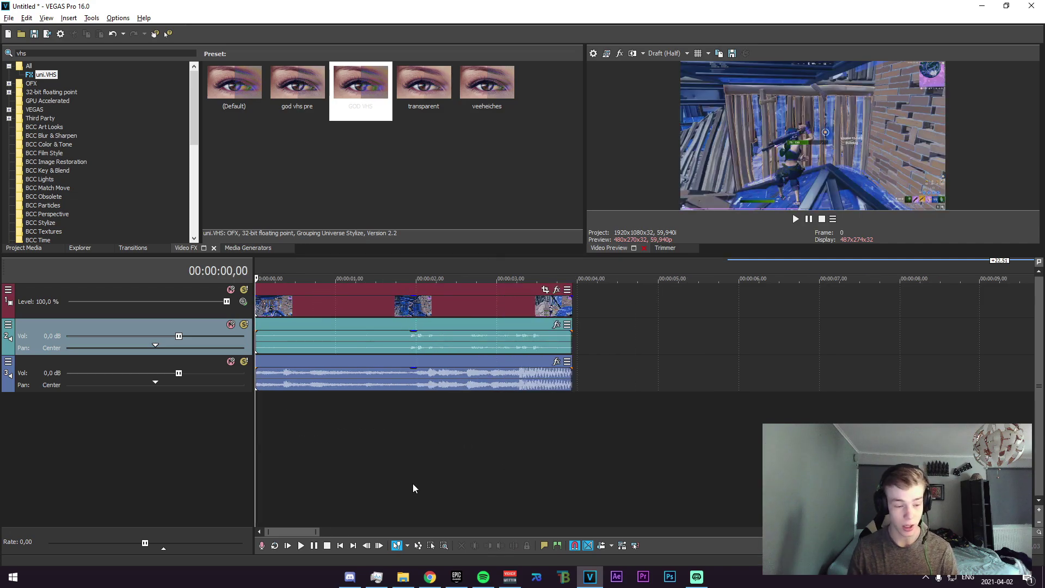
pyautogui.scroll(2, 539, 438)
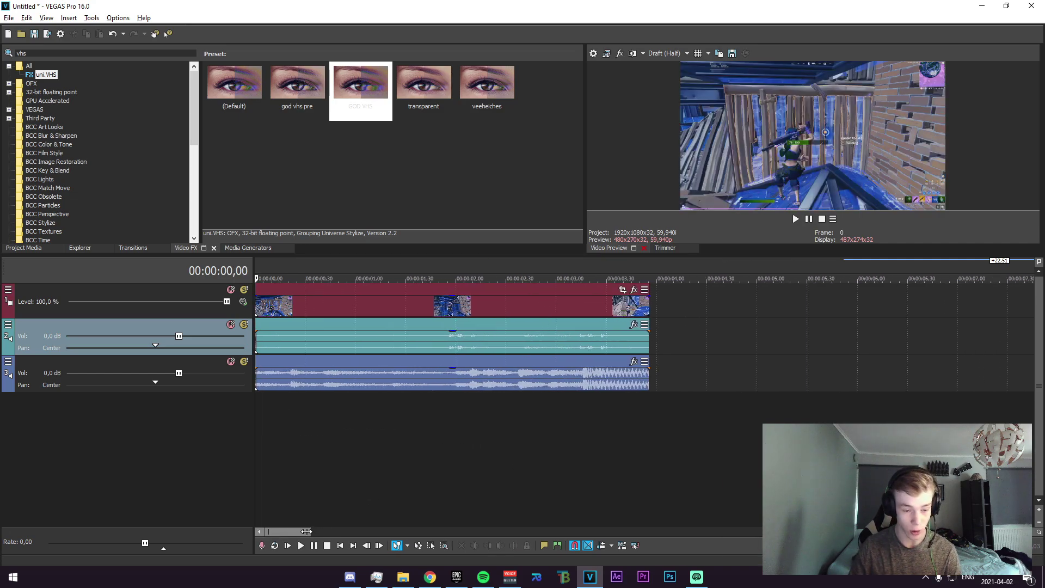
pyautogui.click(595, 404)
pyautogui.click(564, 315)
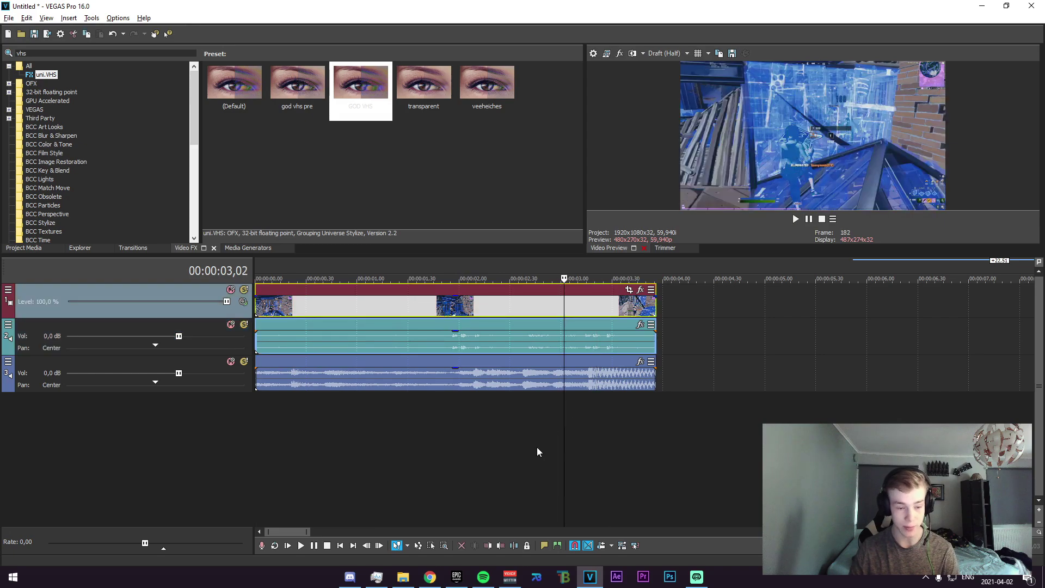
pyautogui.click(537, 446)
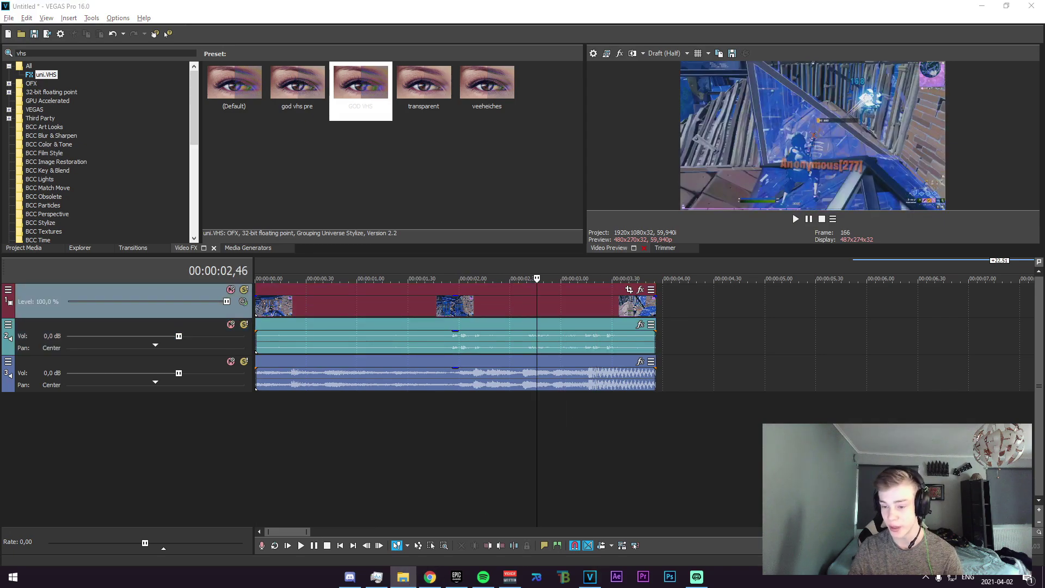
pyautogui.rightClick(517, 448)
pyautogui.click(562, 479)
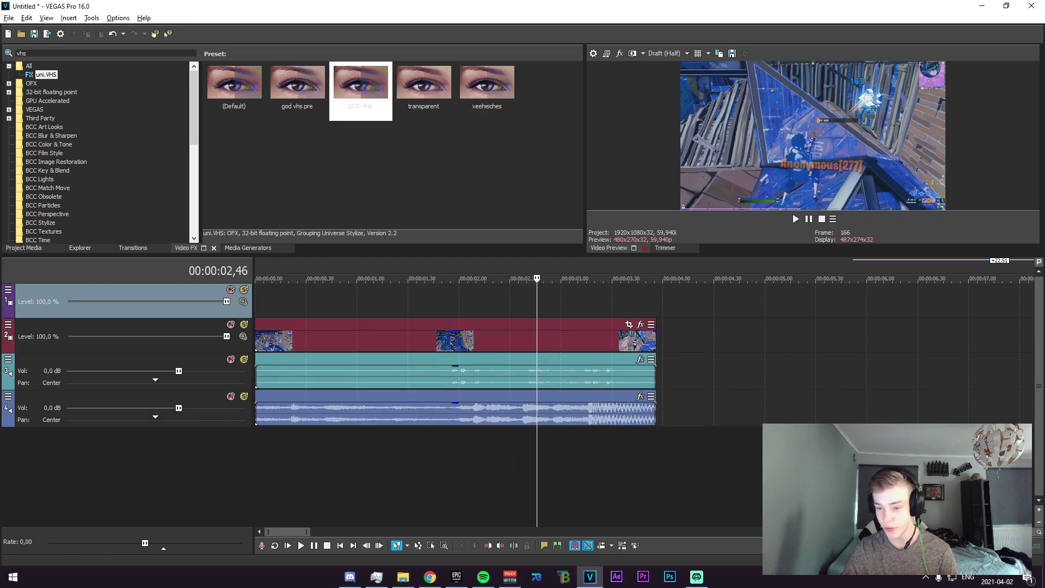
pyautogui.hotkey('alt', 'Tab')
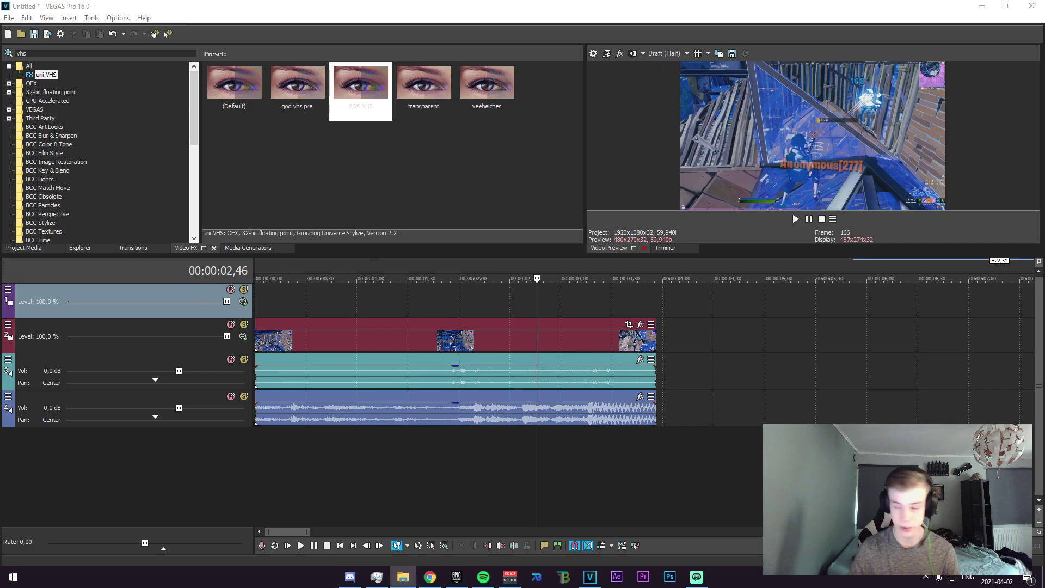
pyautogui.moveTo(0, 303); pyautogui.dragTo(258, 305)
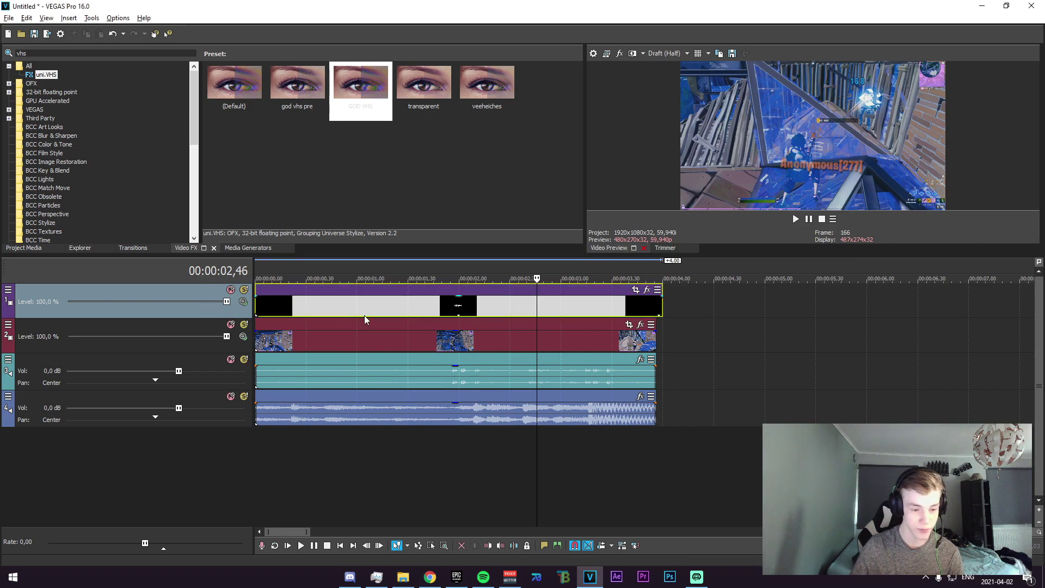
# Change the alpha channel setting of the OG BLUE clip so the gameplay shows through, and check the logo over the opening.
pyautogui.click(389, 314)
pyautogui.rightClick(389, 316)
pyautogui.click(474, 553)
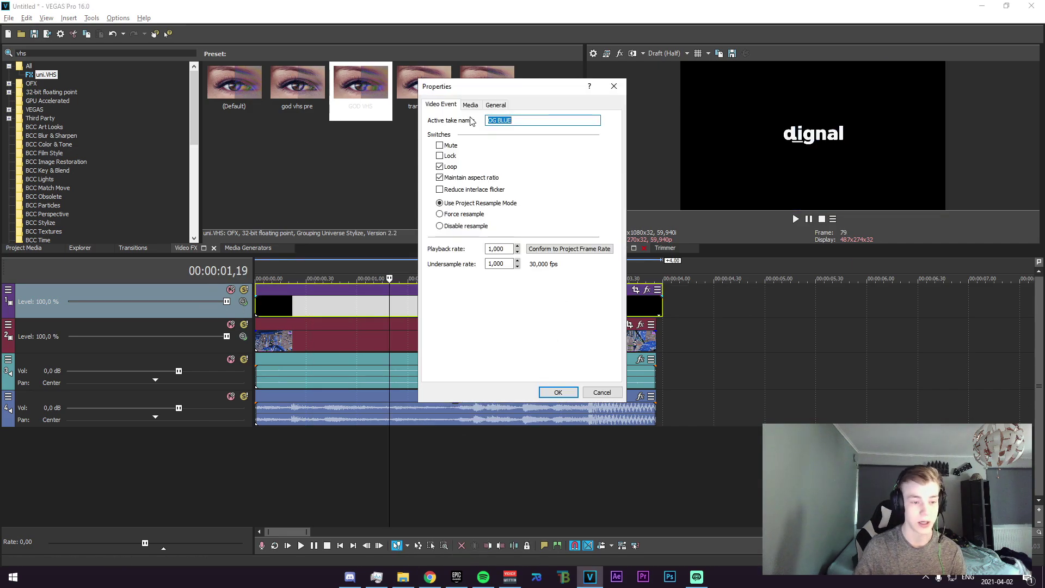
pyautogui.click(558, 299)
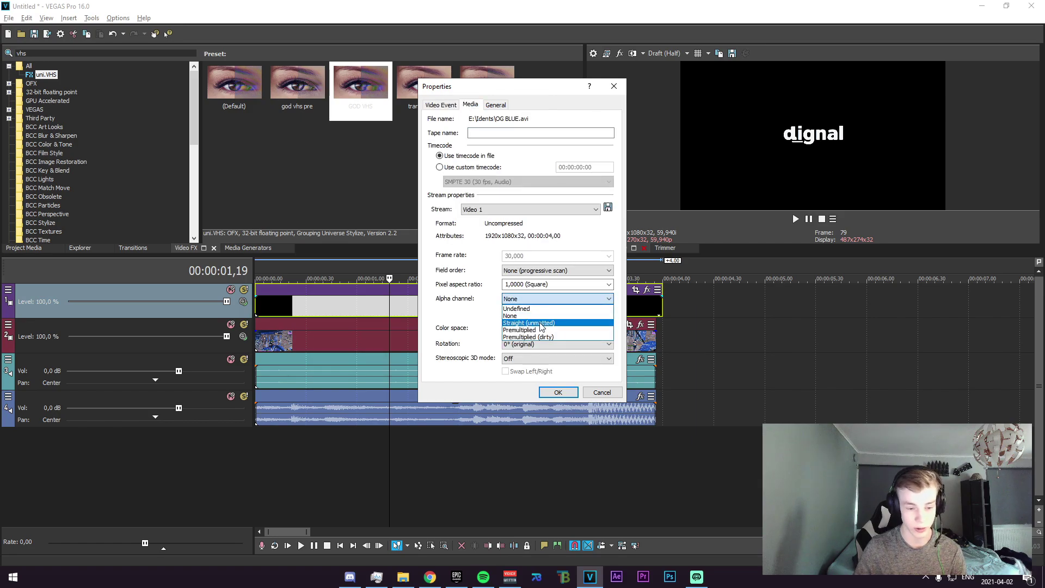
pyautogui.click(545, 330)
pyautogui.click(558, 392)
pyautogui.moveTo(434, 455); pyautogui.dragTo(283, 458)
pyautogui.moveTo(283, 460); pyautogui.dragTo(299, 465)
pyautogui.click(304, 465)
# Search the video effects for "twixtor" and show the TwixtorPRO presets.
pyautogui.click(82, 53)
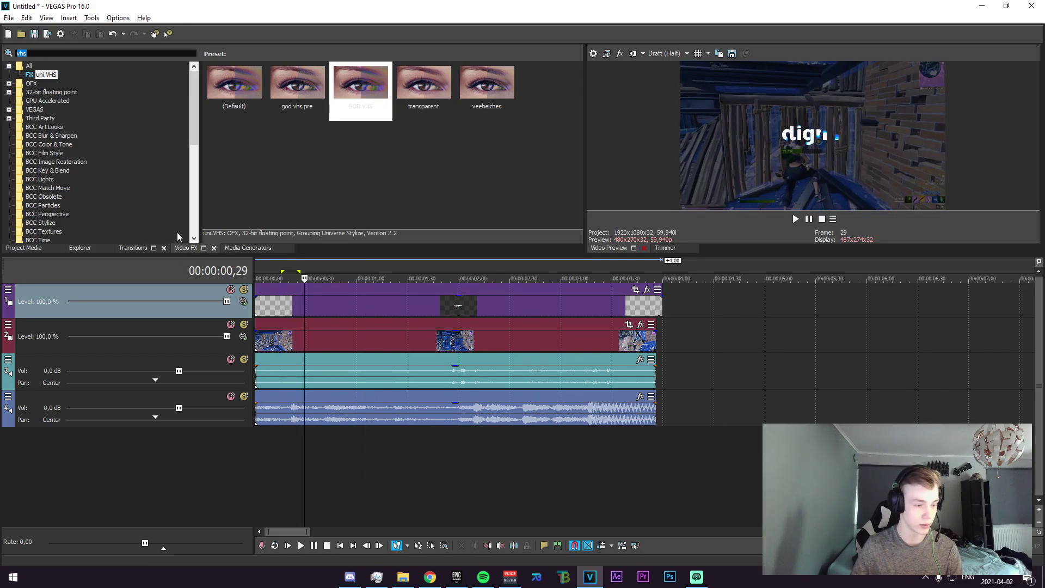
pyautogui.write('twi')
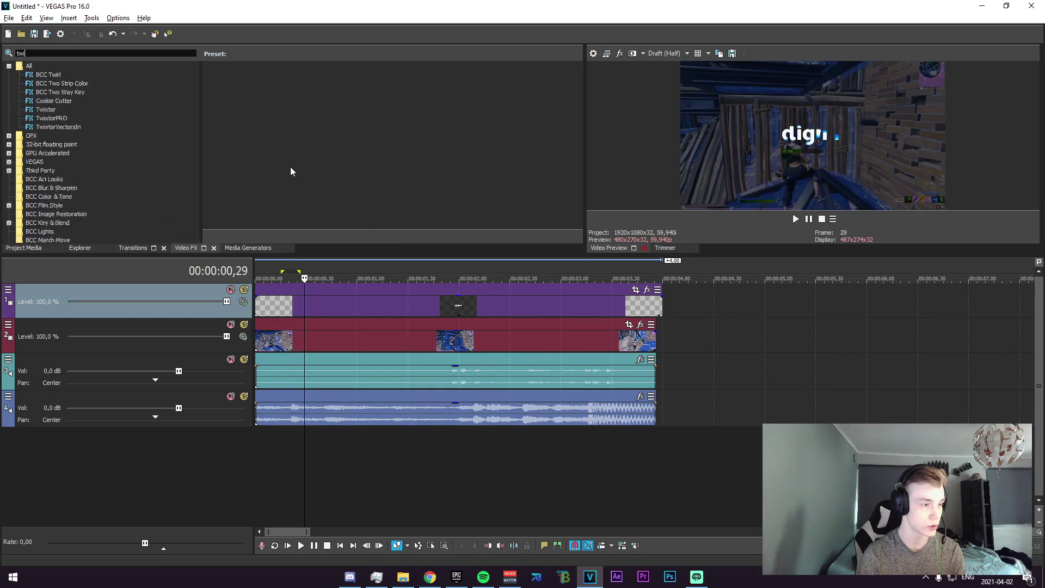
pyautogui.write('xtgor')
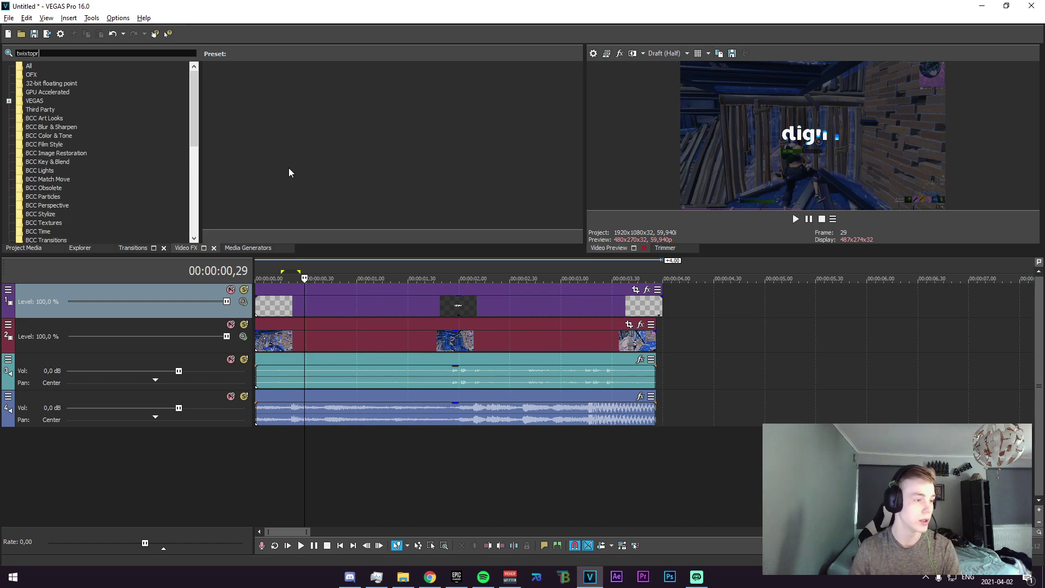
pyautogui.press('BackSpace')
pyautogui.press('BackSpace')
pyautogui.write('r')
pyautogui.click(51, 84)
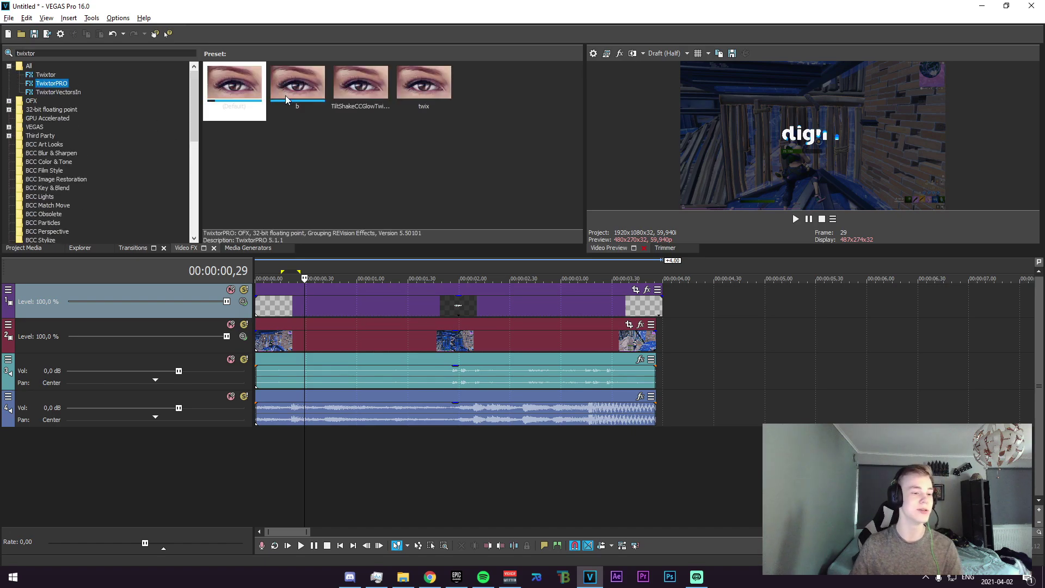
# Apply the TwixtorPRO preset "b" to the gameplay clip and set its speed to 20%.
pyautogui.moveTo(286, 96); pyautogui.dragTo(298, 343)
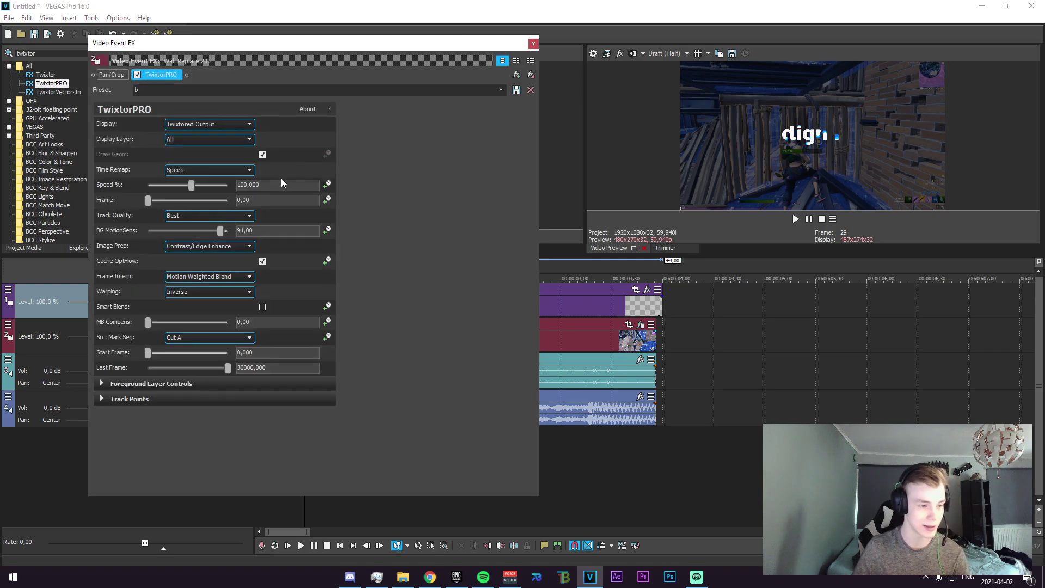
pyautogui.write('20')
pyautogui.press('Return')
# Keyframe the Twixtor speed at 20% at 00:00:01,46 and at 100% at 00:00:02,28.
pyautogui.moveTo(357, 47); pyautogui.dragTo(141, 0)
pyautogui.moveTo(379, 470); pyautogui.dragTo(434, 470)
pyautogui.click(435, 469)
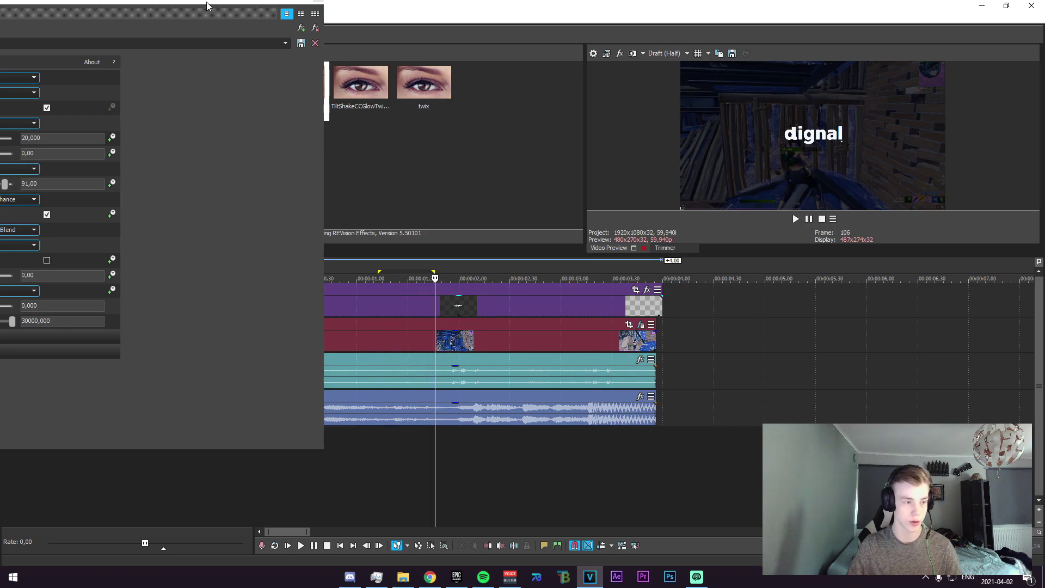
pyautogui.moveTo(207, 5); pyautogui.dragTo(398, 36)
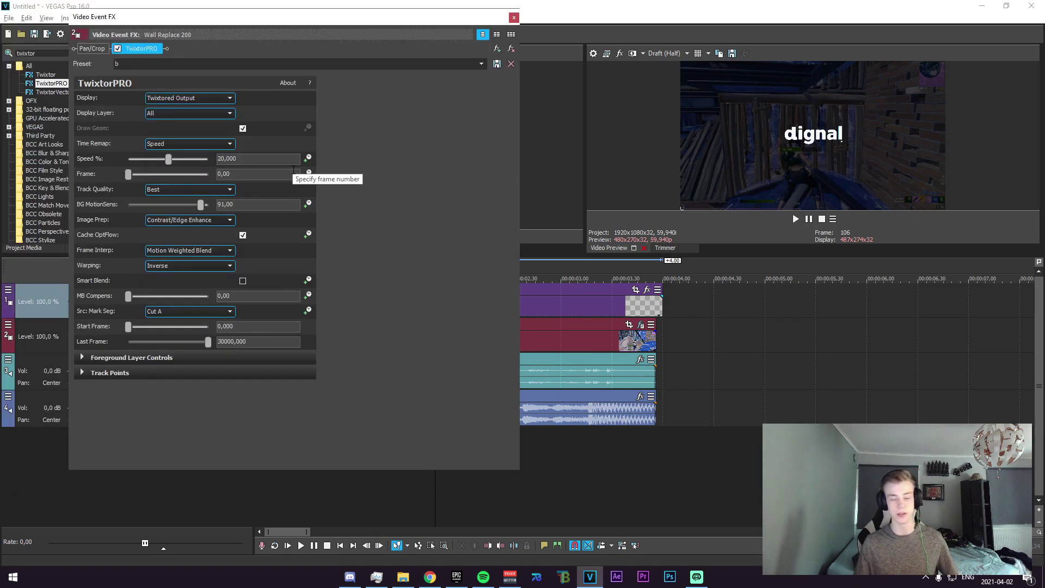
pyautogui.click(308, 159)
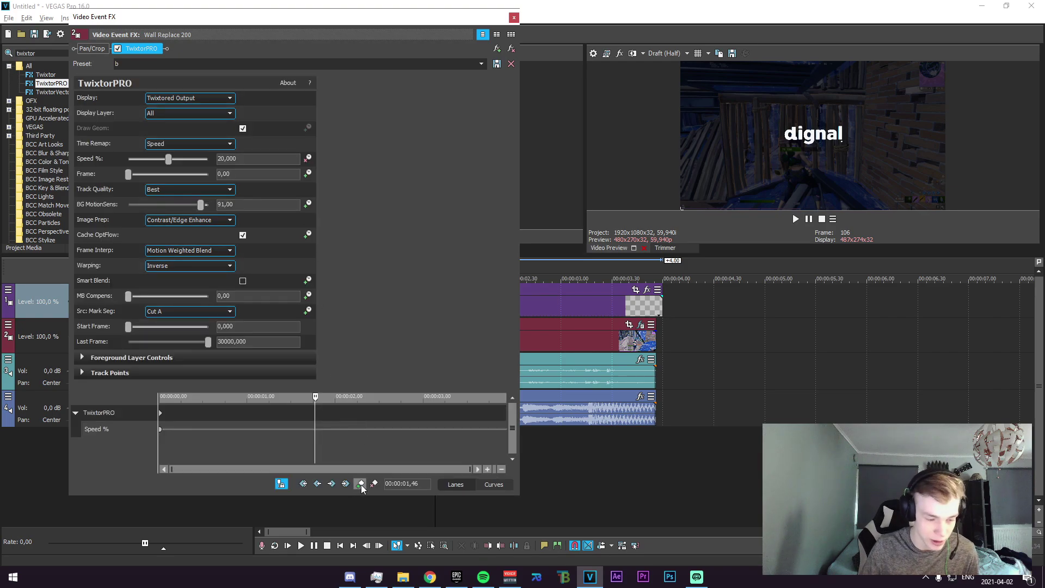
pyautogui.moveTo(325, 401); pyautogui.dragTo(376, 405)
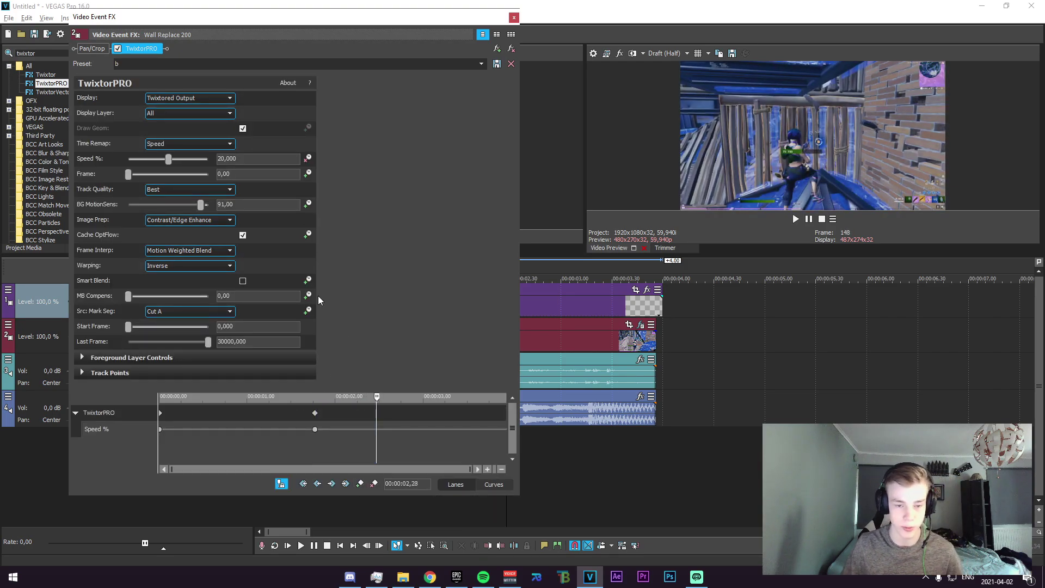
pyautogui.click(144, 157)
pyautogui.press('Return')
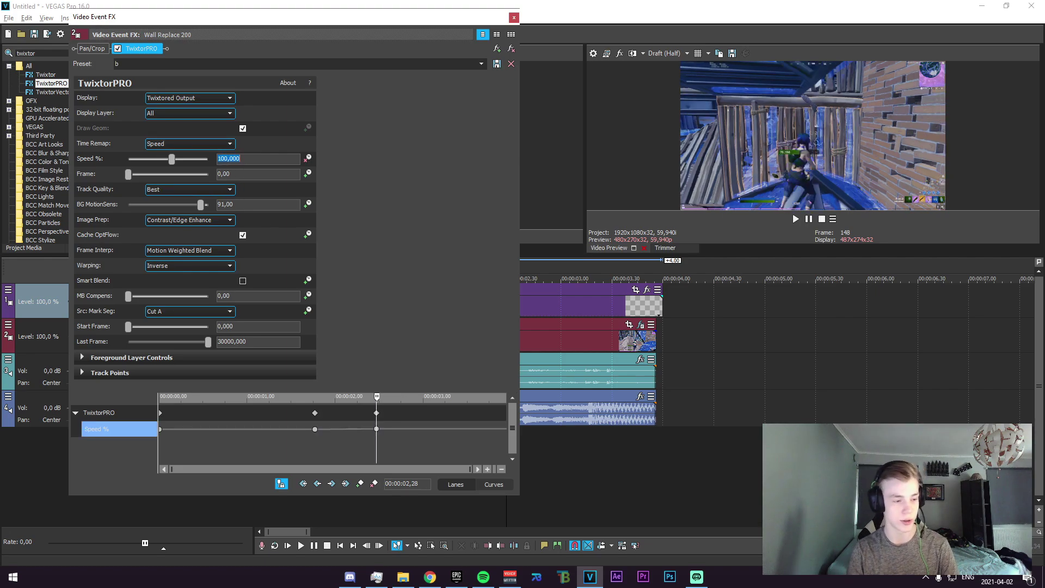
pyautogui.click(513, 17)
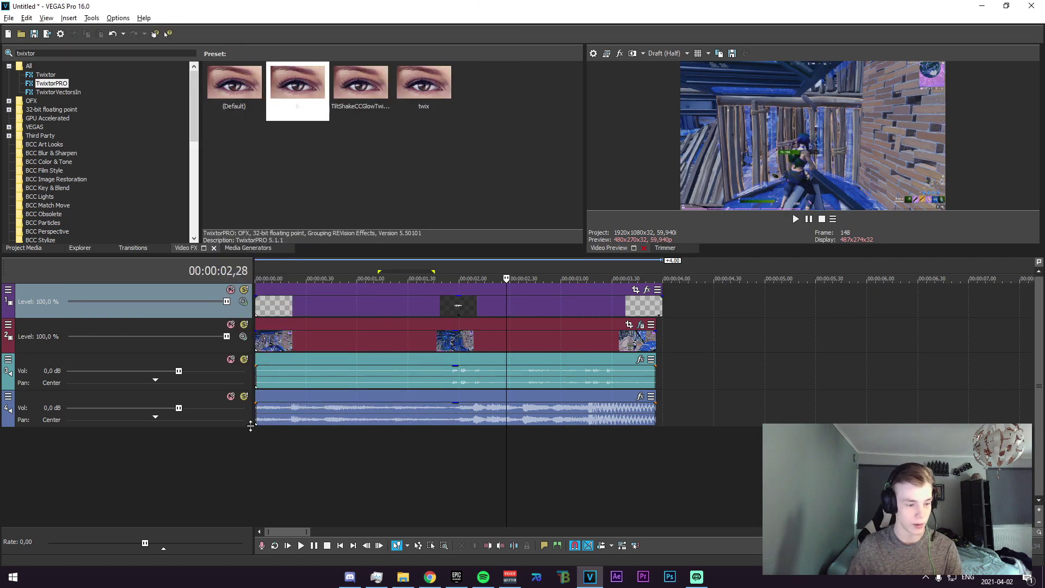
# Extend the end of the gameplay clip and its audio to about 5.4 seconds.
pyautogui.moveTo(256, 439); pyautogui.dragTo(584, 449)
pyautogui.scroll(-3, 561, 427)
pyautogui.moveTo(414, 375); pyautogui.dragTo(473, 375)
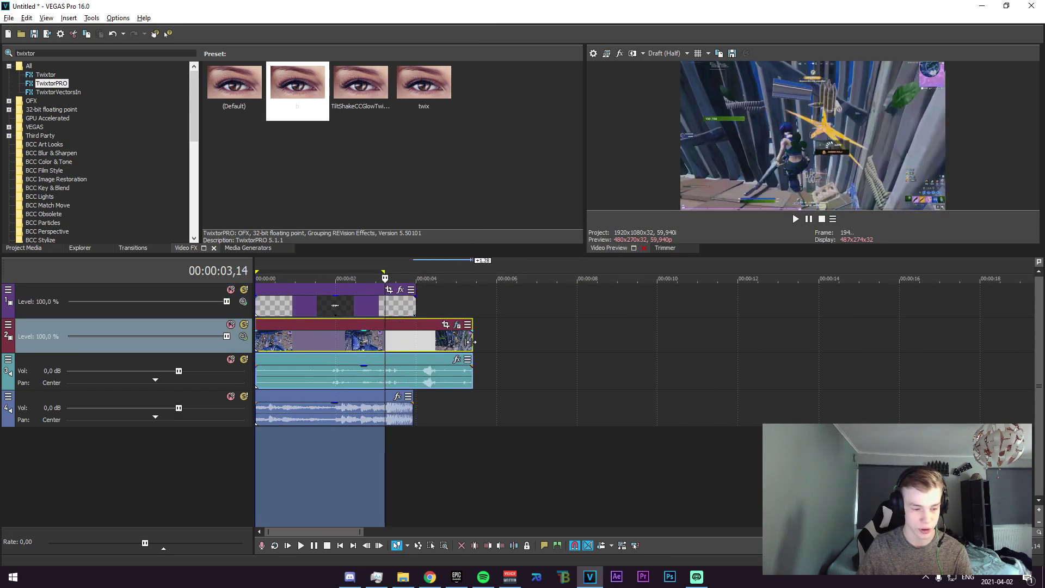
# Delete the gameplay audio on track 3 beneath the opening gameplay clip.
pyautogui.moveTo(388, 466); pyautogui.dragTo(427, 465)
pyautogui.rightClick(498, 374)
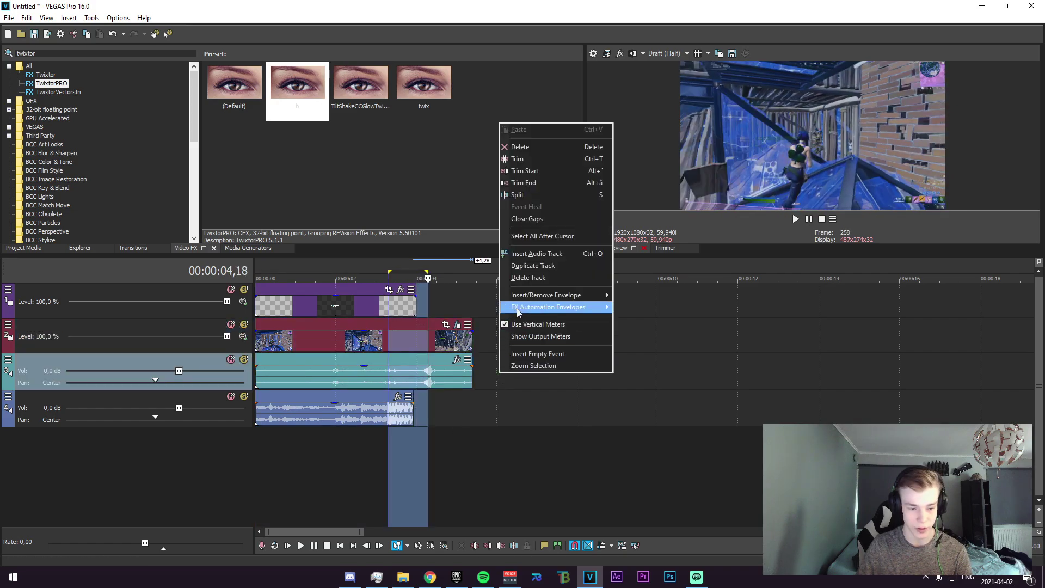
pyautogui.click(485, 374)
pyautogui.click(432, 385)
pyautogui.press('Delete')
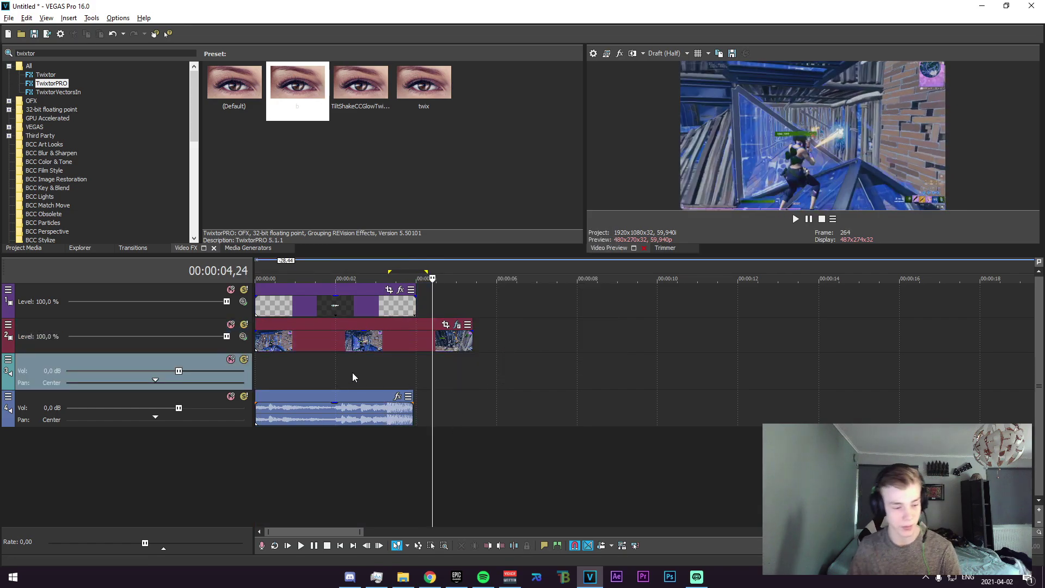
# Move the music clip from track 4 up to track 3, keeping it at the timeline start.
pyautogui.scroll(-2, 353, 426)
pyautogui.moveTo(337, 359); pyautogui.dragTo(348, 359)
pyautogui.moveTo(347, 414); pyautogui.dragTo(301, 375)
pyautogui.click(353, 432)
# Shift the music clip about 1.1 seconds later so its loud section lines up with the shot at about 4.4 seconds.
pyautogui.scroll(5, 354, 422)
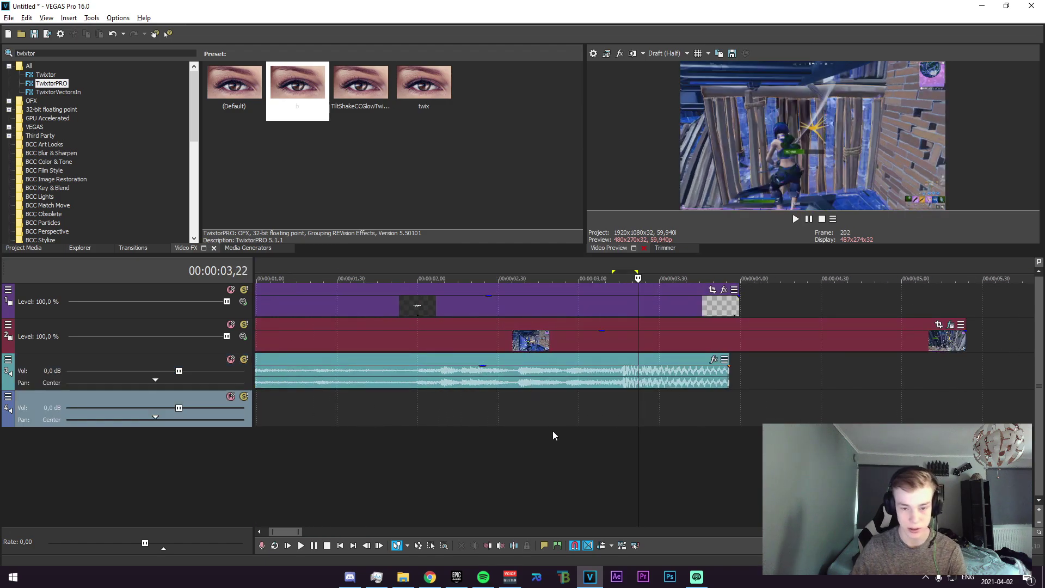
pyautogui.moveTo(563, 436); pyautogui.dragTo(730, 442)
pyautogui.scroll(-3, 725, 418)
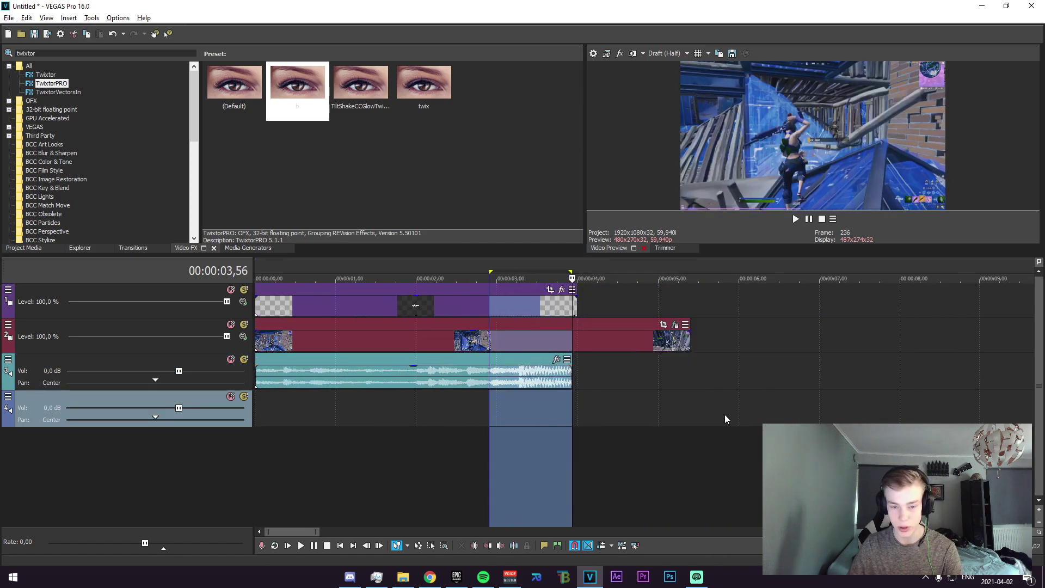
pyautogui.moveTo(531, 418)
pyautogui.mouseDown()
pyautogui.moveTo(510, 422)
pyautogui.moveTo(520, 424)
pyautogui.mouseUp()
pyautogui.scroll(4, 608, 430)
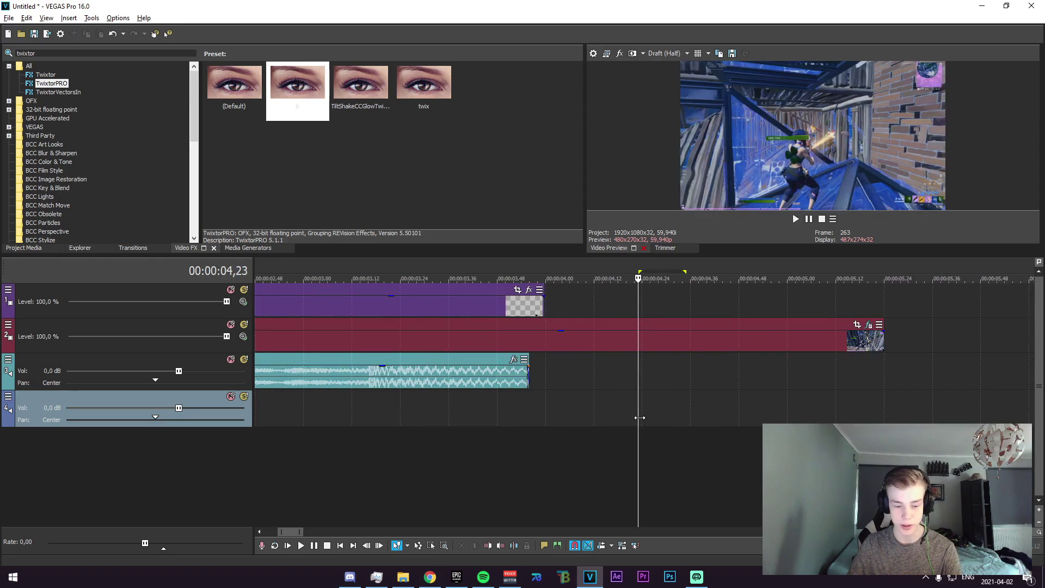
pyautogui.scroll(-4, 642, 419)
pyautogui.moveTo(434, 381); pyautogui.dragTo(505, 391)
# Extend the music clip back to the timeline start and out to the end of the gameplay clip.
pyautogui.scroll(-3, 505, 391)
pyautogui.moveTo(279, 383); pyautogui.dragTo(156, 379)
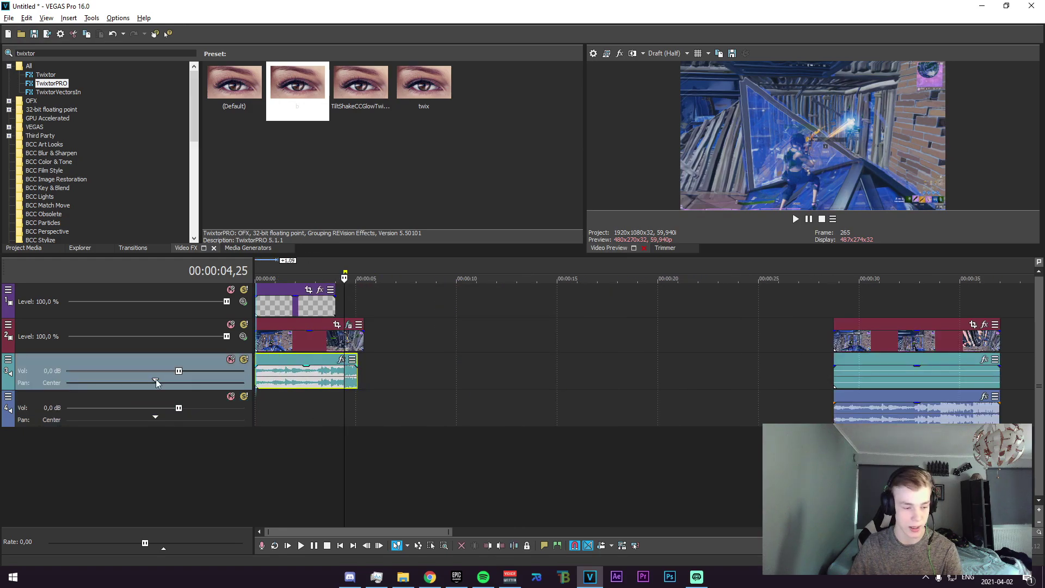
pyautogui.moveTo(352, 381); pyautogui.dragTo(364, 381)
# Review the opening section from start to end, checking the logo, the slowed gameplay and the music together.
pyautogui.click(259, 409)
pyautogui.scroll(4, 259, 409)
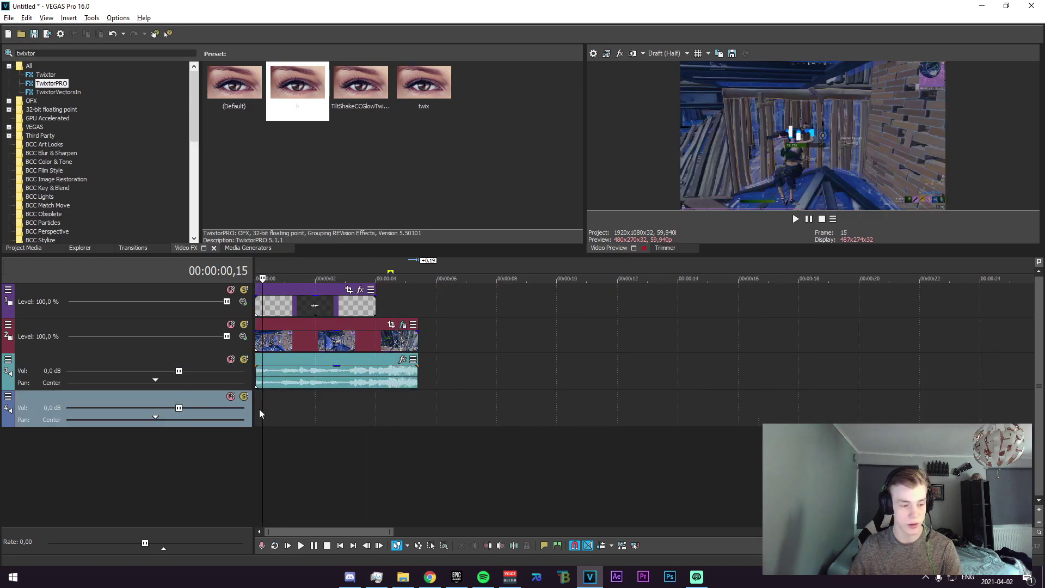
pyautogui.click(260, 404)
pyautogui.scroll(3, 260, 404)
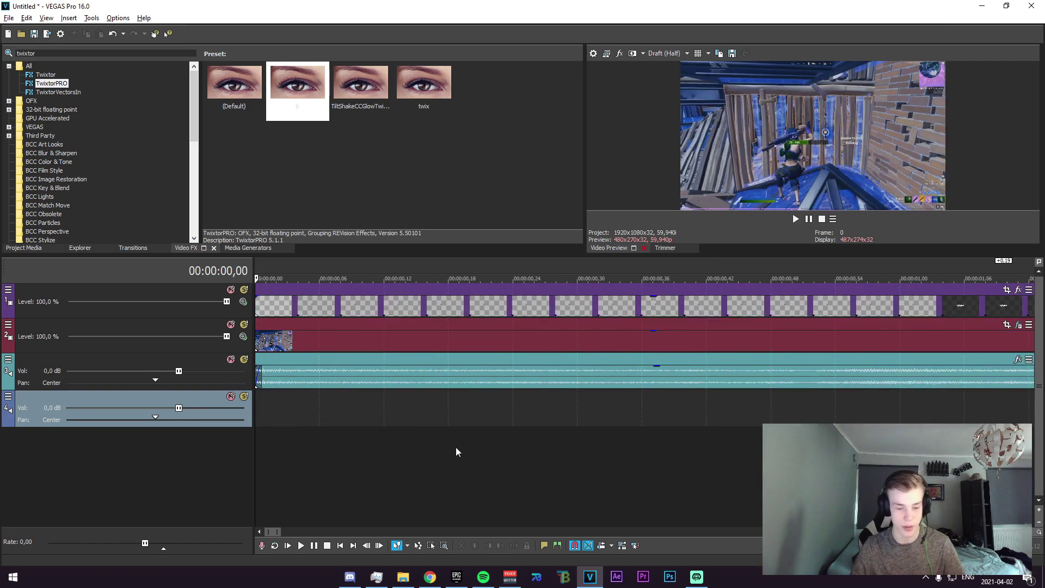
pyautogui.scroll(-5, 489, 457)
pyautogui.scroll(-2, 515, 462)
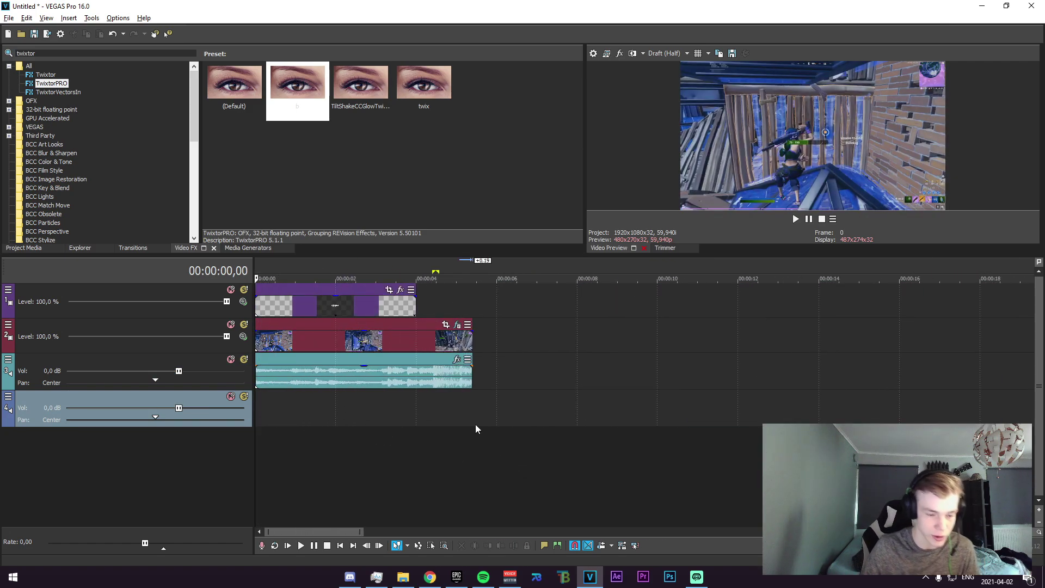
pyautogui.moveTo(475, 429); pyautogui.dragTo(10, 459)
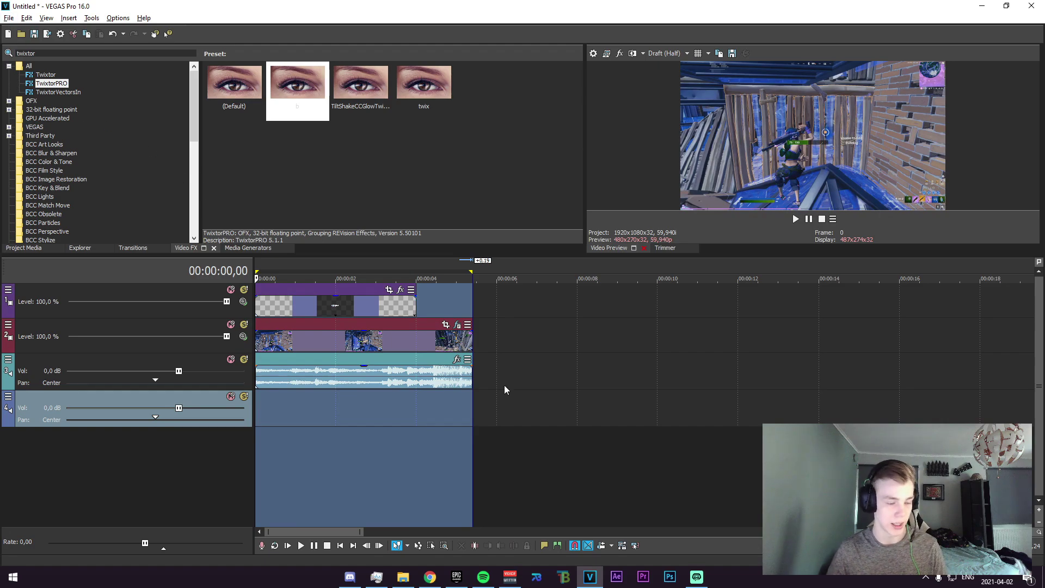
pyautogui.scroll(3, 358, 414)
pyautogui.moveTo(270, 417); pyautogui.dragTo(317, 419)
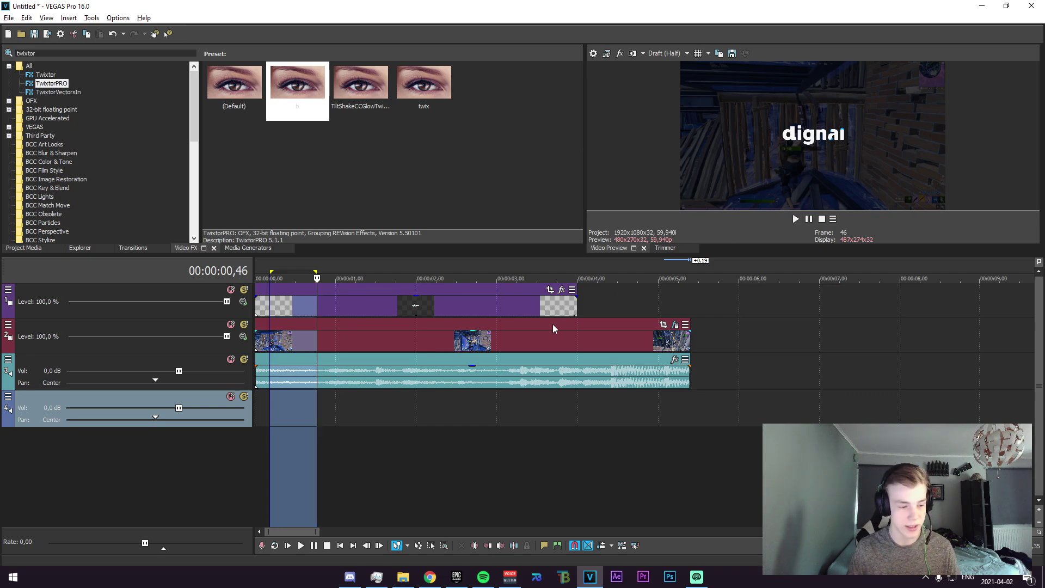
pyautogui.moveTo(329, 468); pyautogui.dragTo(457, 439)
# Go to the second group of gameplay clips and inspect it from its start up to 00:00:34,05.
pyautogui.scroll(-5, 590, 445)
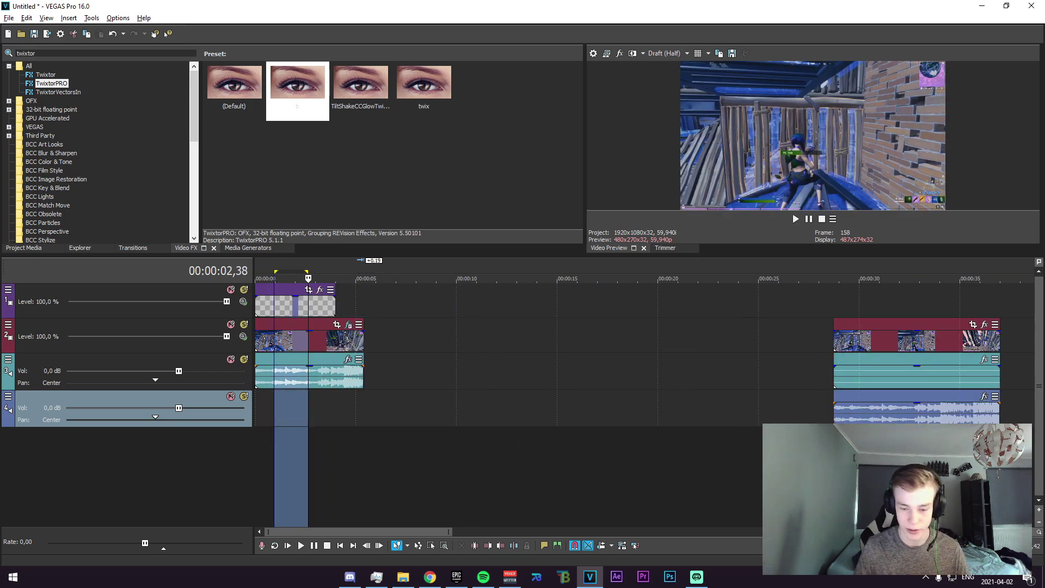
pyautogui.click(860, 445)
pyautogui.scroll(-4, 508, 443)
pyautogui.scroll(4, 553, 442)
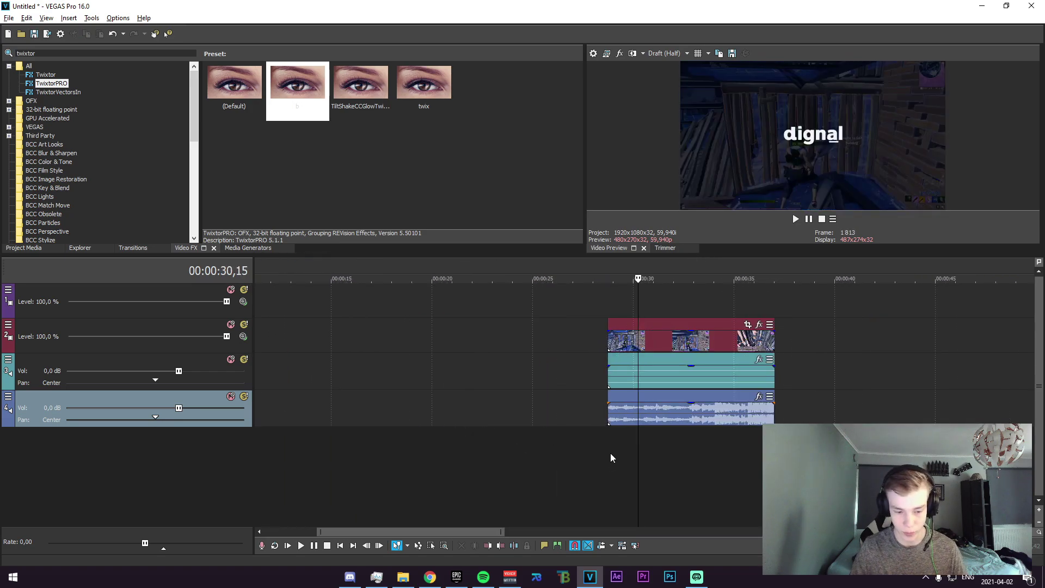
pyautogui.moveTo(611, 458); pyautogui.dragTo(715, 456)
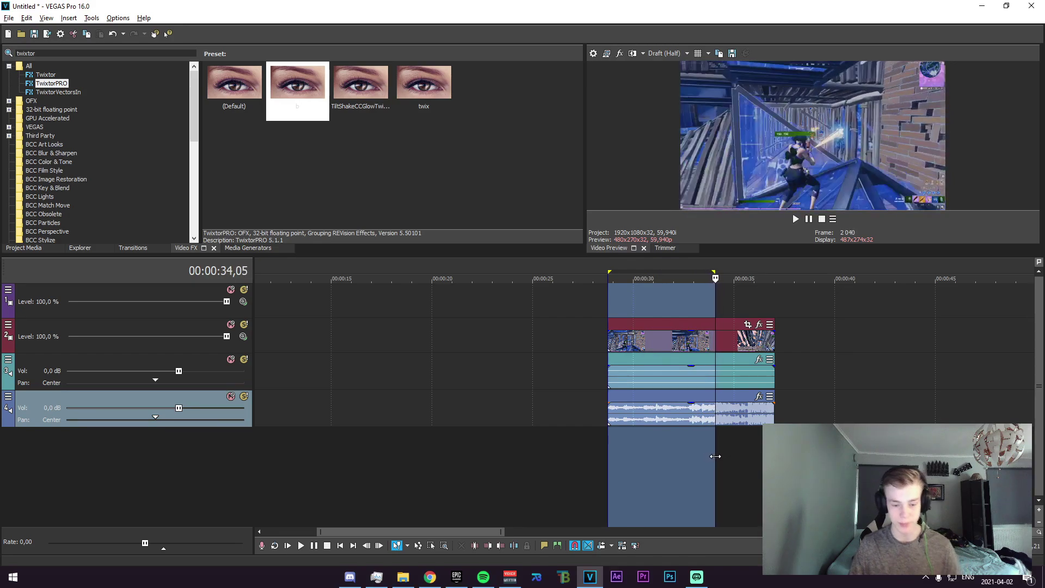
# Find the uni.VHS effect and apply its GOD VHS preset to the gameplay clip of the second group.
pyautogui.click(715, 456)
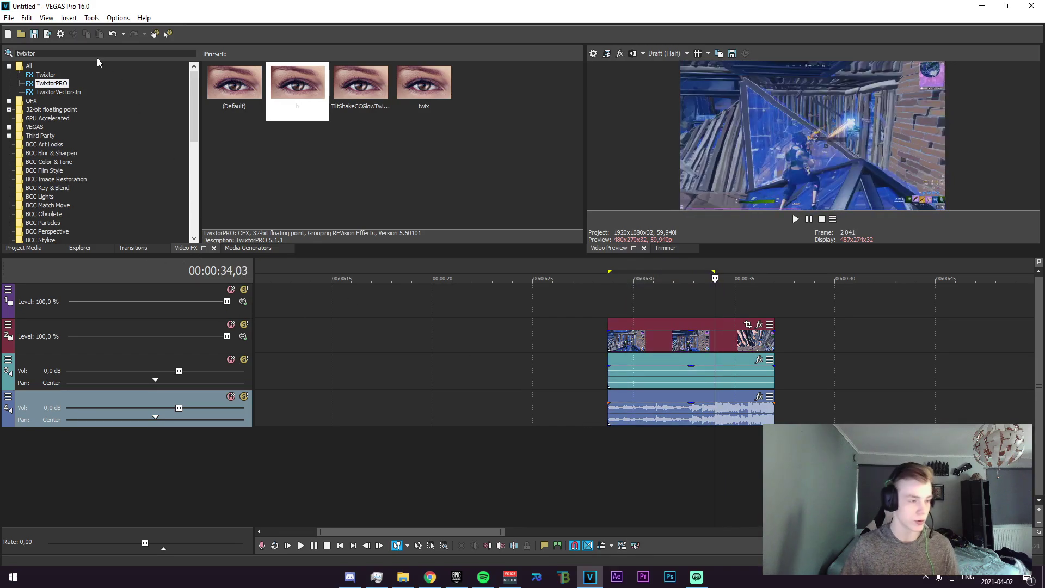
pyautogui.moveTo(66, 53); pyautogui.dragTo(1, 65)
pyautogui.write('vhs')
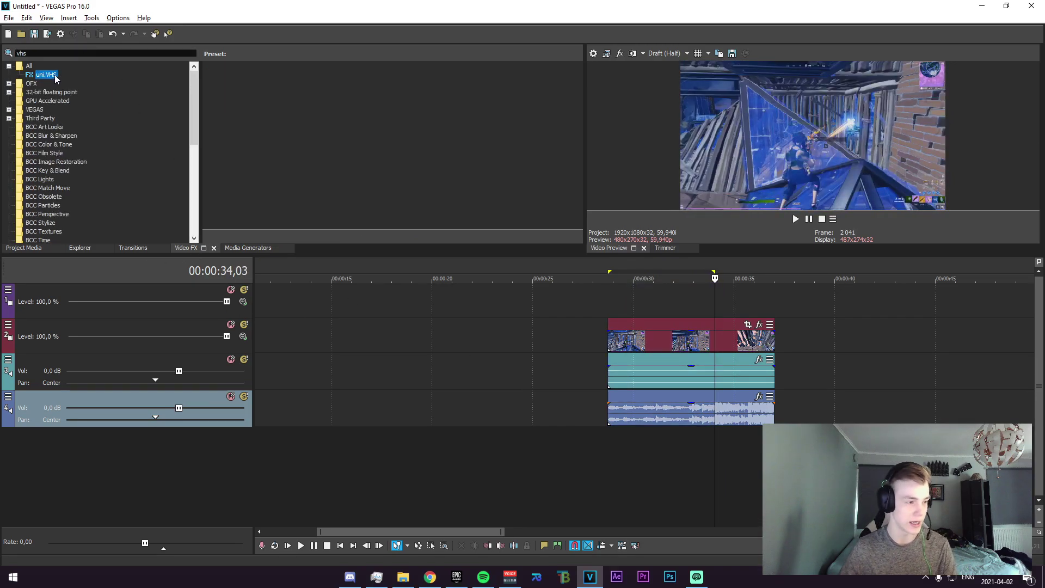
pyautogui.moveTo(360, 87); pyautogui.dragTo(626, 340)
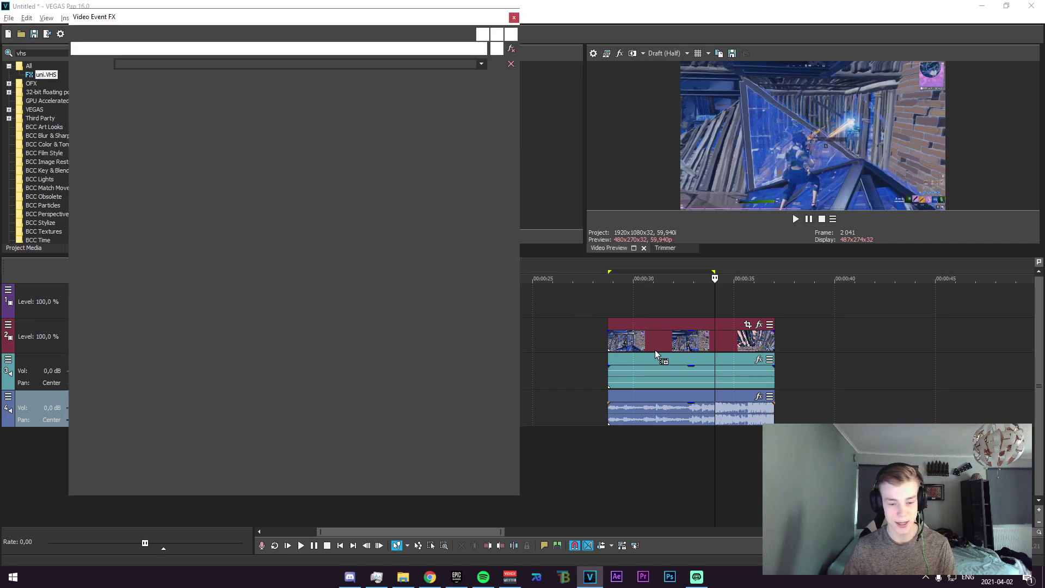
pyautogui.moveTo(613, 298); pyautogui.dragTo(627, 306)
pyautogui.click(607, 314)
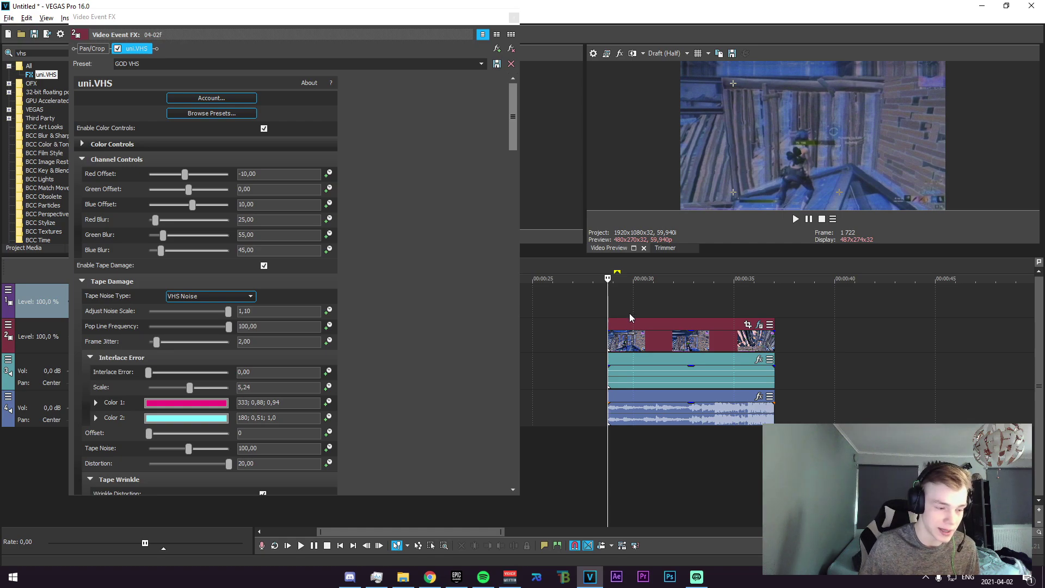
# Animate the VHS effect's Blend with Original parameter, with a keyframe about 2 seconds into the clip.
pyautogui.press('space')
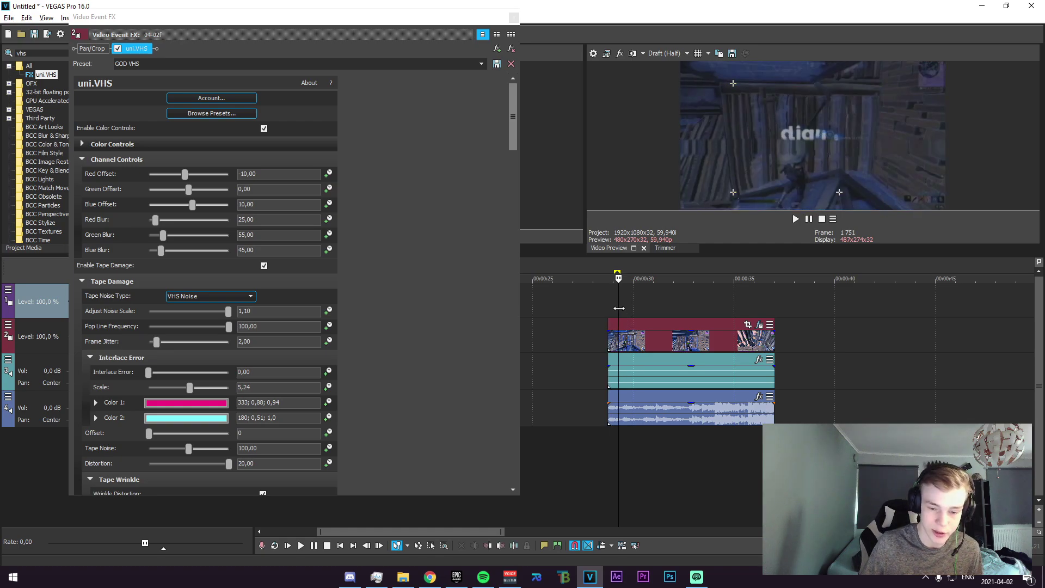
pyautogui.moveTo(627, 311); pyautogui.dragTo(648, 312)
pyautogui.moveTo(510, 128); pyautogui.dragTo(413, 463)
pyautogui.click(329, 483)
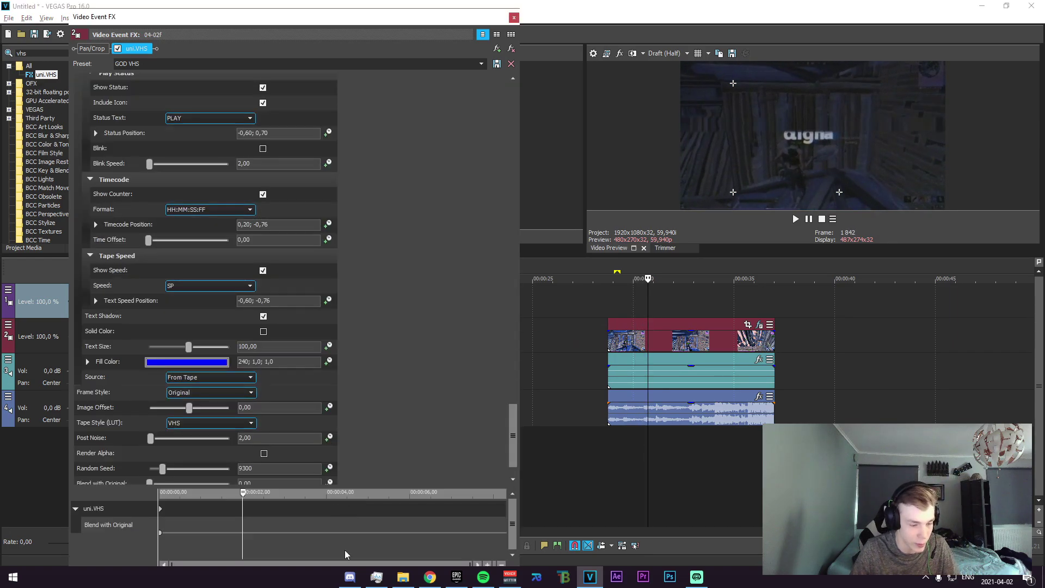
pyautogui.moveTo(453, 11)
pyautogui.mouseDown()
pyautogui.moveTo(448, 86)
pyautogui.moveTo(451, 31)
pyautogui.mouseUp()
pyautogui.click(164, 483)
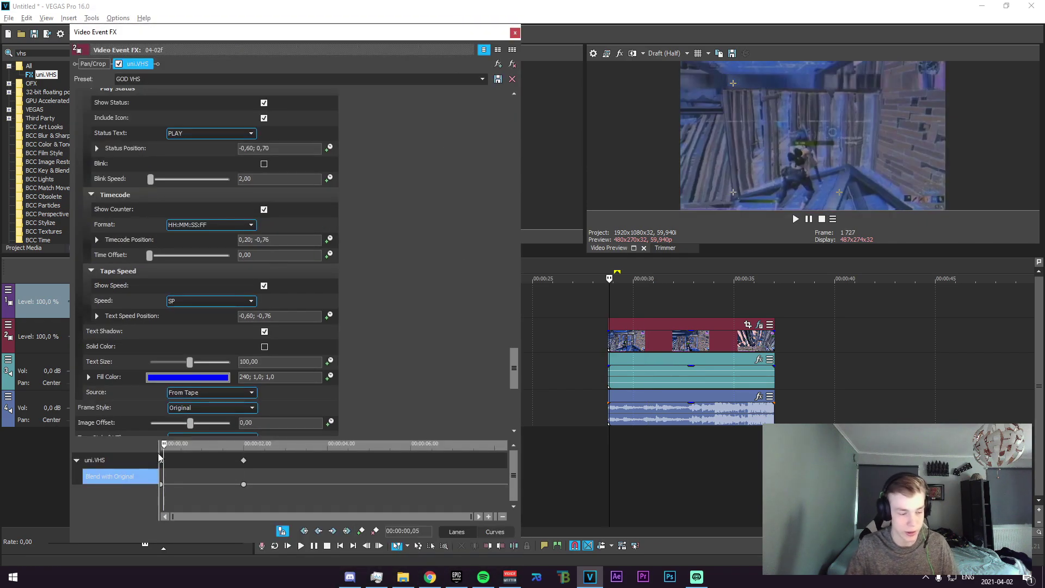
# Fade the VHS look out by raising Blend with Original to its maximum at 00:00:03,29 of the clip, and close the effect settings.
pyautogui.moveTo(672, 448)
pyautogui.mouseDown()
pyautogui.moveTo(648, 444)
pyautogui.moveTo(678, 447)
pyautogui.mouseUp()
pyautogui.click(678, 452)
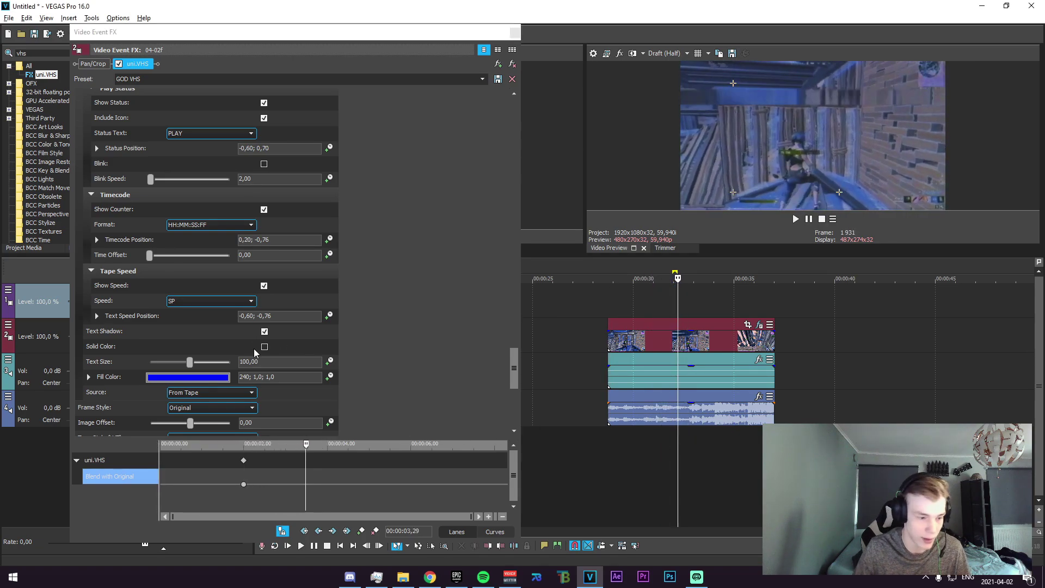
pyautogui.moveTo(515, 370); pyautogui.dragTo(435, 447)
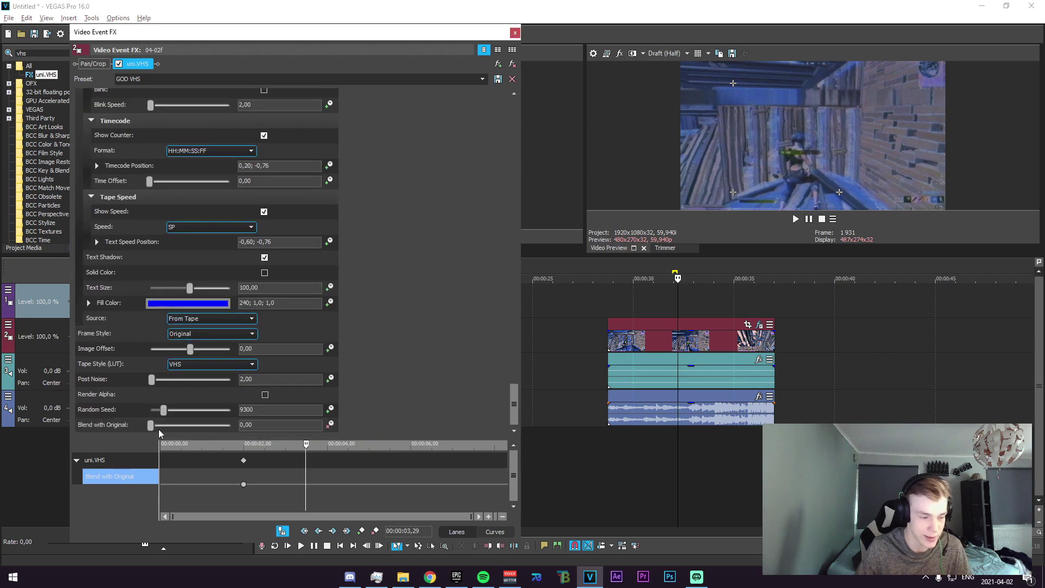
pyautogui.moveTo(150, 425); pyautogui.dragTo(778, 382)
pyautogui.click(514, 33)
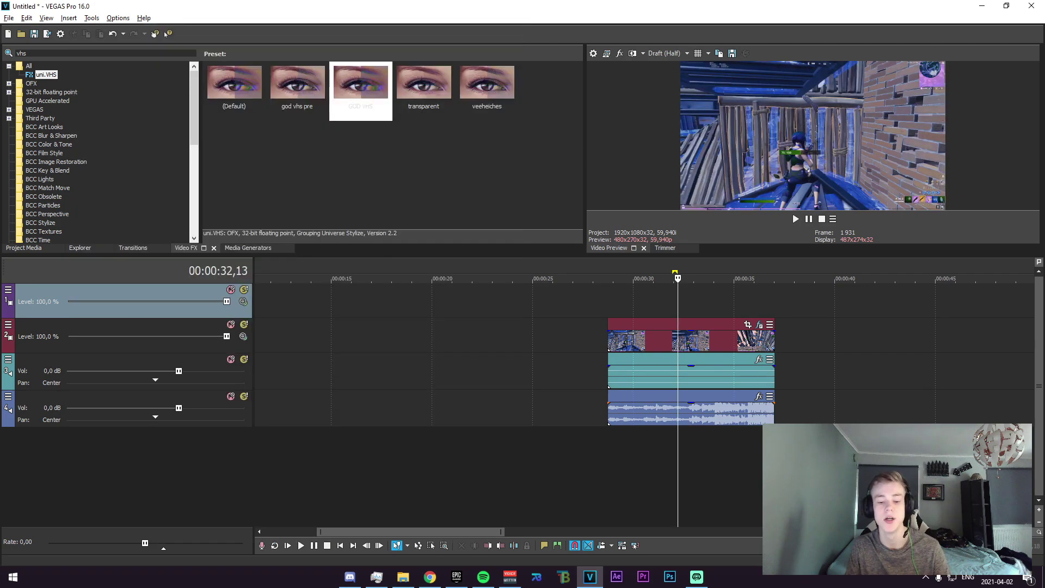
# Review the second gameplay clip group from its start with the VHS fade and the music.
pyautogui.moveTo(780, 440); pyautogui.dragTo(607, 436)
pyautogui.click(596, 421)
pyautogui.press('space')
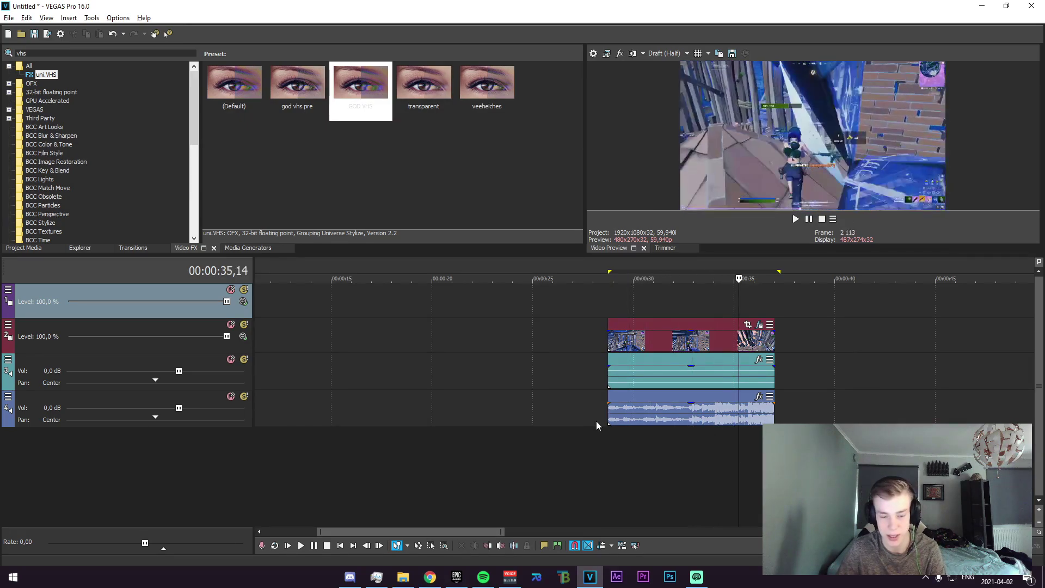
pyautogui.press('space')
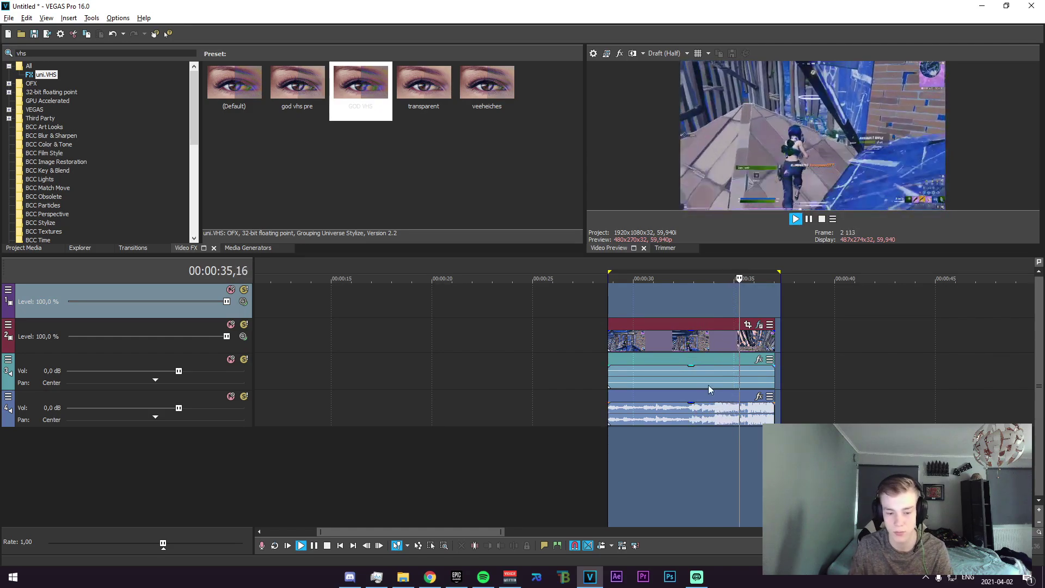
pyautogui.press('space')
# Split the gameplay and music clips at 00:00:34,40 and delete everything after the cut.
pyautogui.click(718, 434)
pyautogui.scroll(5, 716, 436)
pyautogui.moveTo(663, 455); pyautogui.dragTo(688, 452)
pyautogui.click(689, 447)
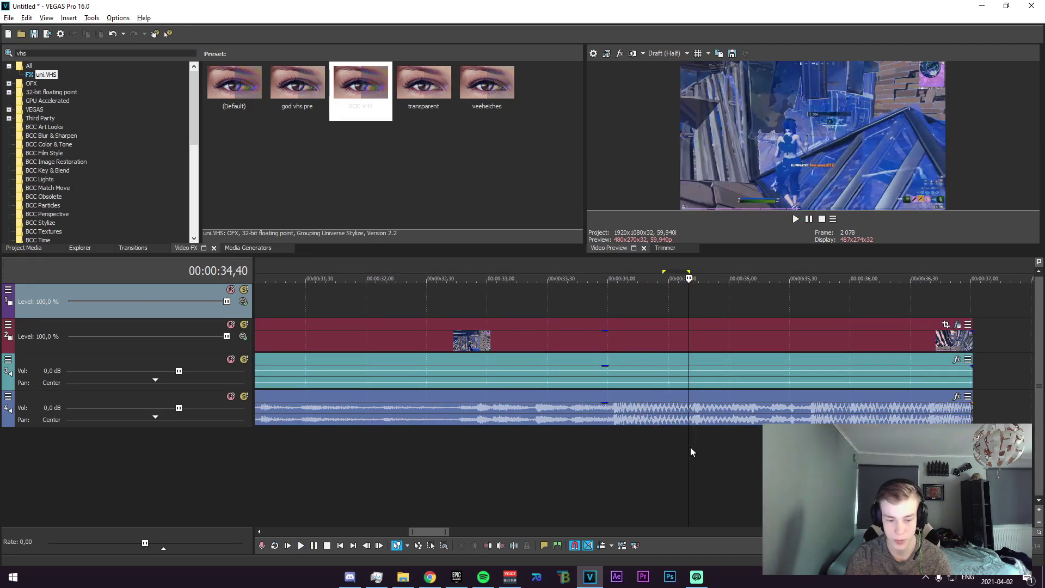
pyautogui.press('s')
pyautogui.click(720, 342)
pyautogui.press('Delete')
pyautogui.click(750, 411)
pyautogui.press('Delete')
pyautogui.scroll(-3, 653, 457)
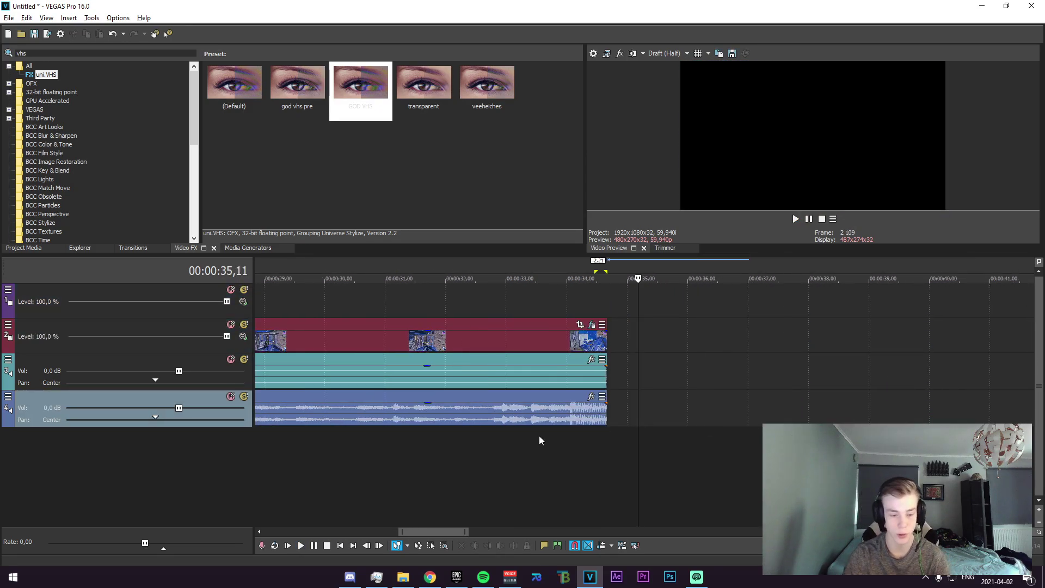
# Insert a velocity envelope on the gameplay clip with a point at the music beat at 00:00:34,03.
pyautogui.moveTo(467, 442); pyautogui.dragTo(570, 446)
pyautogui.click(571, 445)
pyautogui.scroll(5, 572, 445)
pyautogui.rightClick(685, 341)
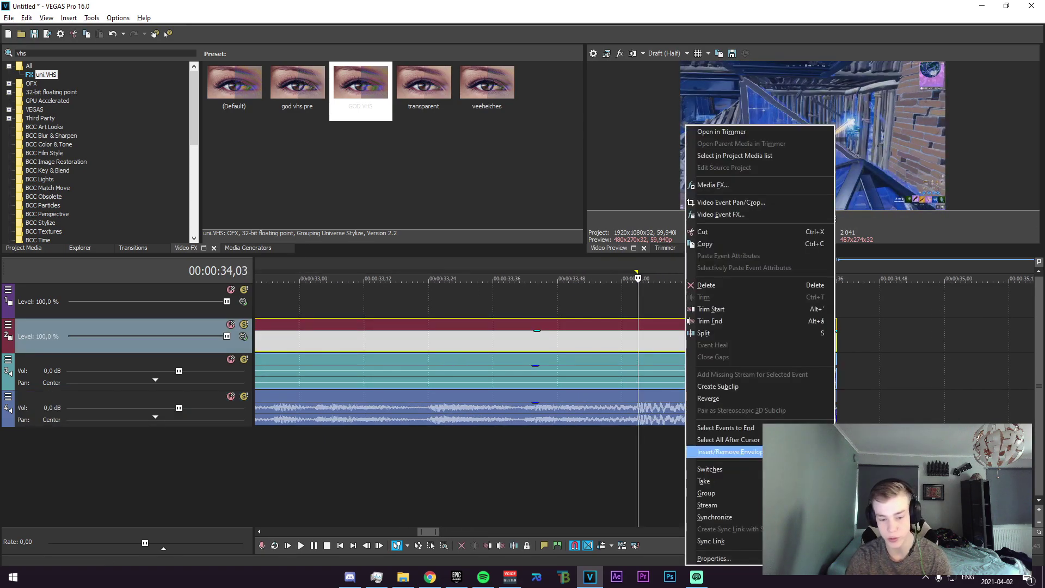
pyautogui.press('Escape')
pyautogui.scroll(5, 646, 351)
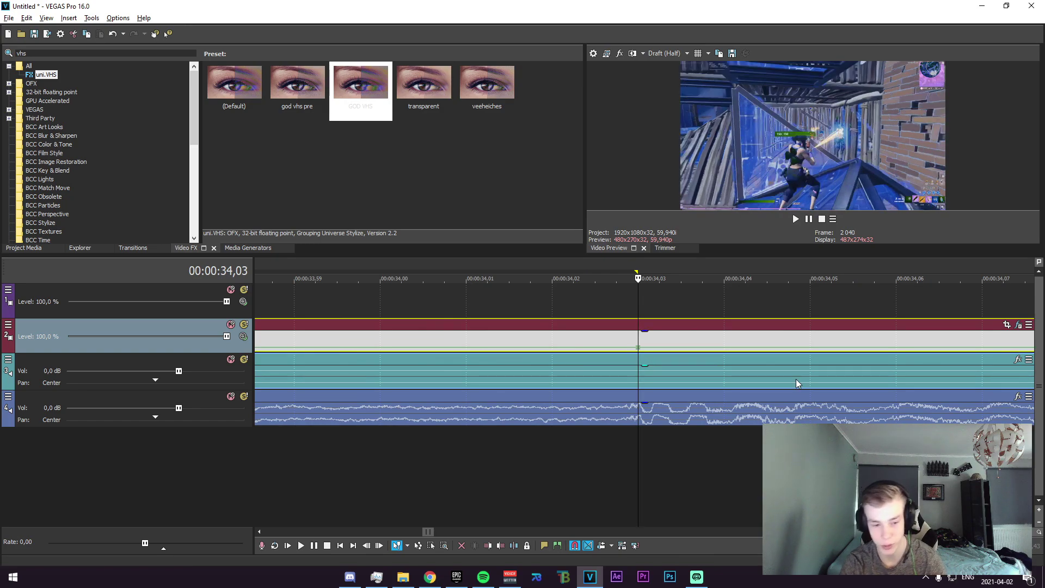
# Add a velocity point at 00:00:33,56 and set the point at 00:00:34,03 to 300% forward velocity.
pyautogui.press('Left')
pyautogui.press('Left')
pyautogui.press('Left')
pyautogui.press('Left')
pyautogui.press('Left')
pyautogui.press('Left')
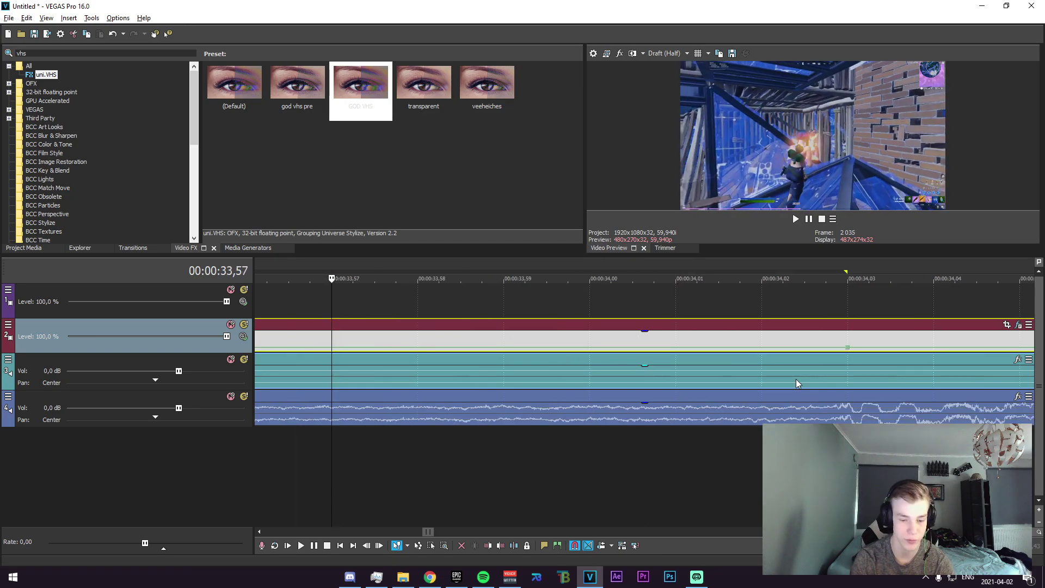
pyautogui.scroll(-3, 640, 351)
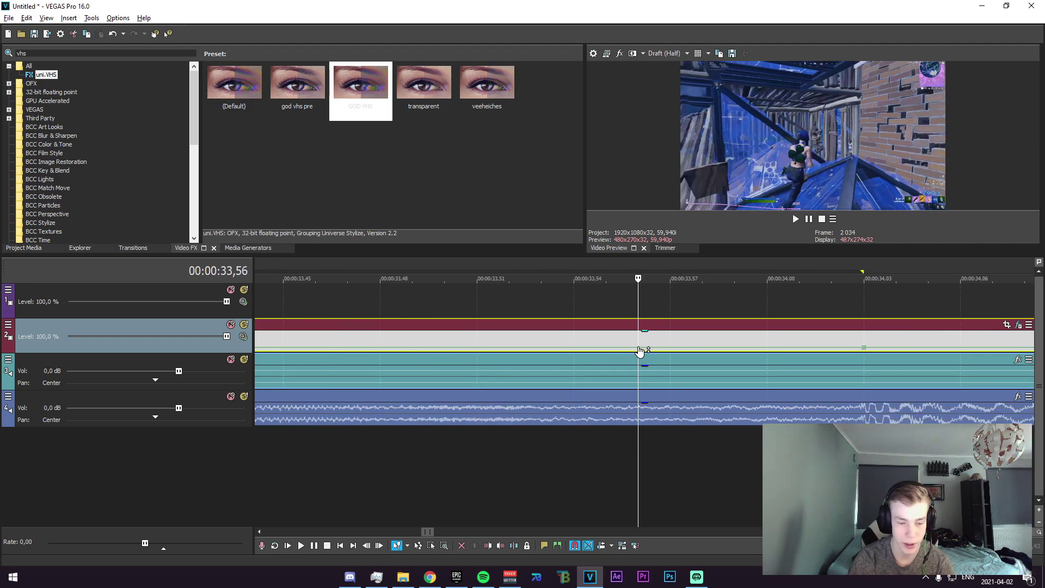
pyautogui.rightClick(639, 351)
pyautogui.click(693, 257)
pyautogui.rightClick(869, 351)
pyautogui.click(900, 102)
pyautogui.press('space')
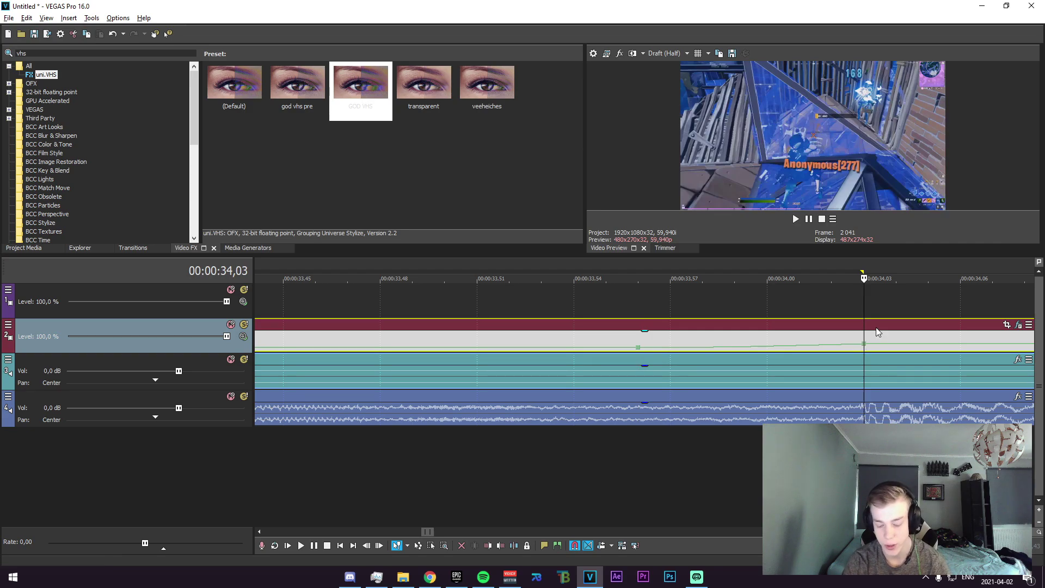
# Add a velocity point at 00:00:34,06 with 50% forward velocity and give the 00:00:34,03 point a Fast Fade curve.
pyautogui.doubleClick(961, 344)
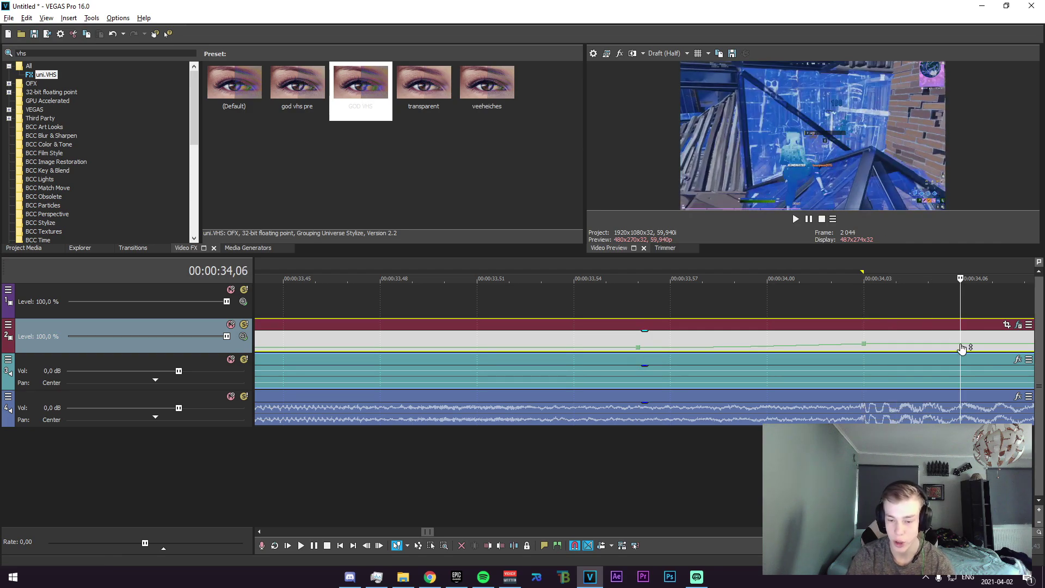
pyautogui.rightClick(970, 347)
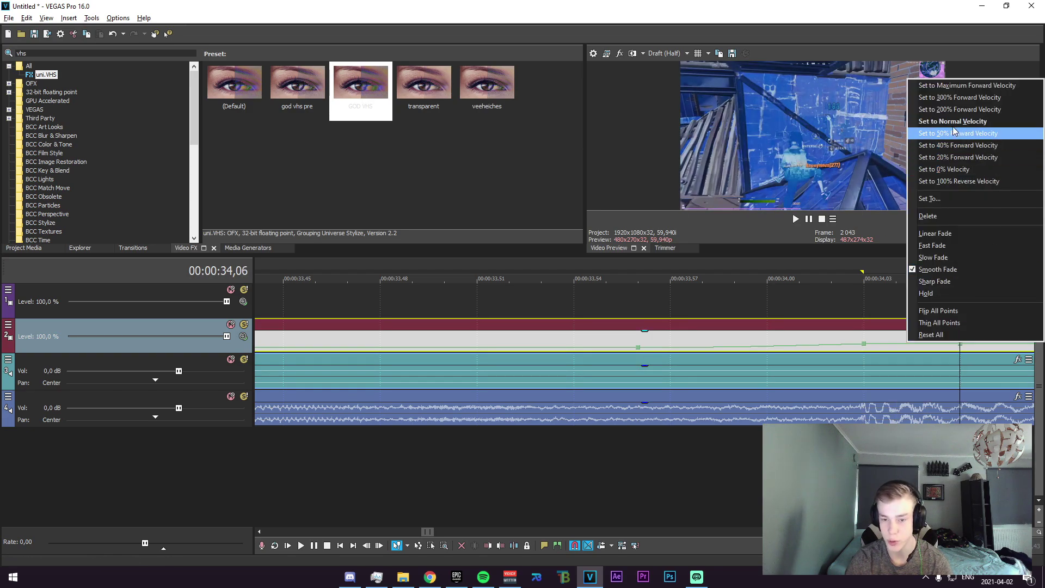
pyautogui.click(933, 133)
pyautogui.rightClick(865, 345)
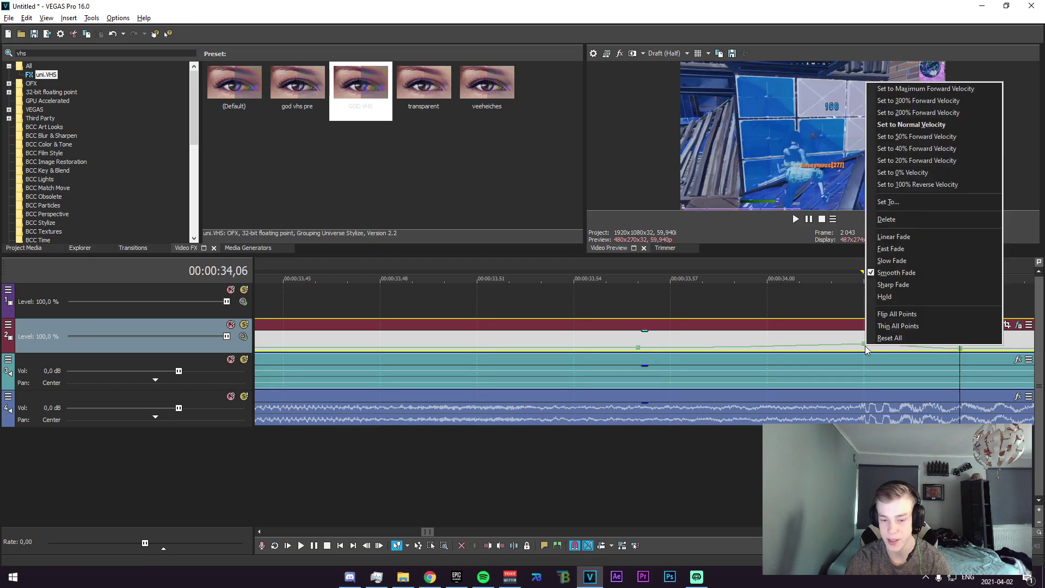
pyautogui.click(893, 252)
# Split the gameplay clip at the beat at 00:00:34,03.
pyautogui.scroll(-3, 884, 388)
pyautogui.click(615, 344)
pyautogui.press('s')
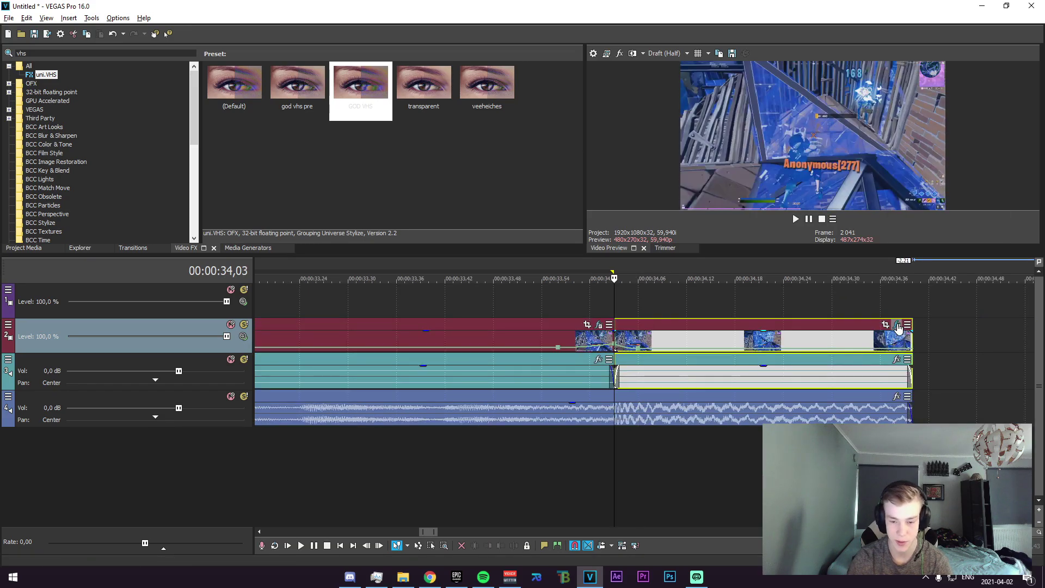
# Add the "!dignal rgb impact NICEglow" filter package to the short gameplay clip after the cut.
pyautogui.click(896, 324)
pyautogui.click(498, 64)
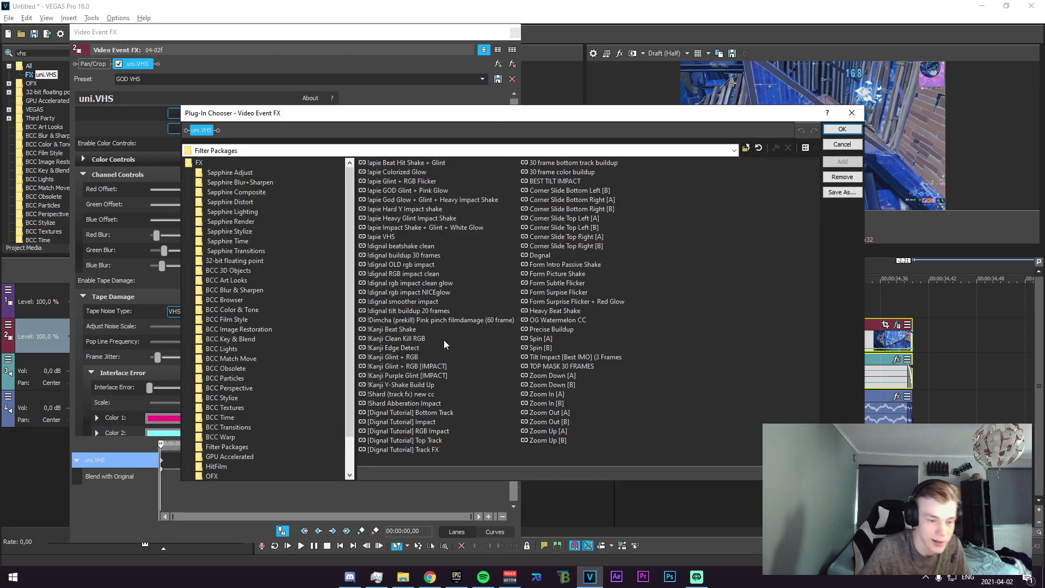
pyautogui.click(447, 293)
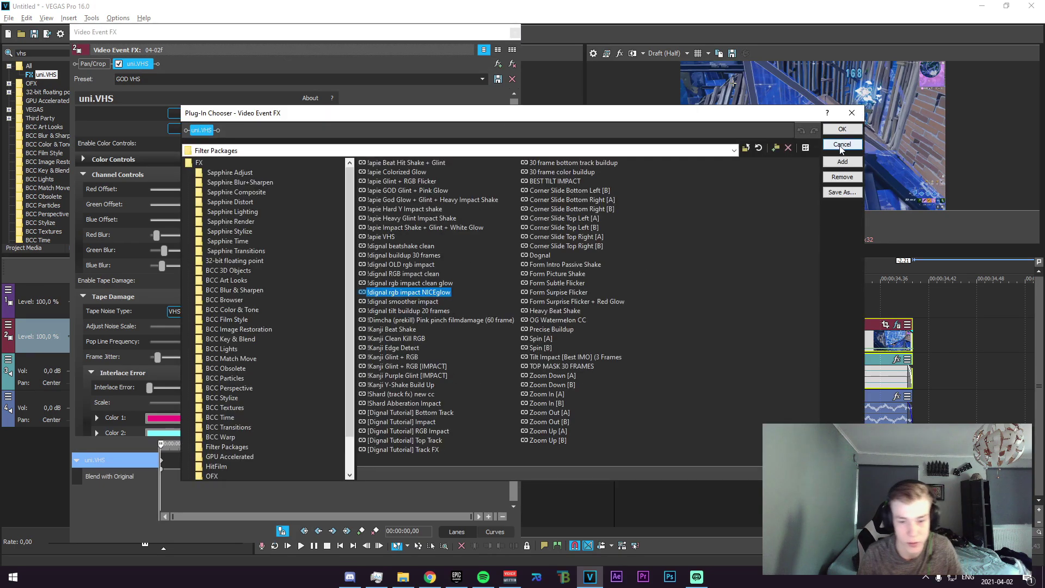
pyautogui.click(841, 162)
pyautogui.click(849, 130)
pyautogui.click(513, 32)
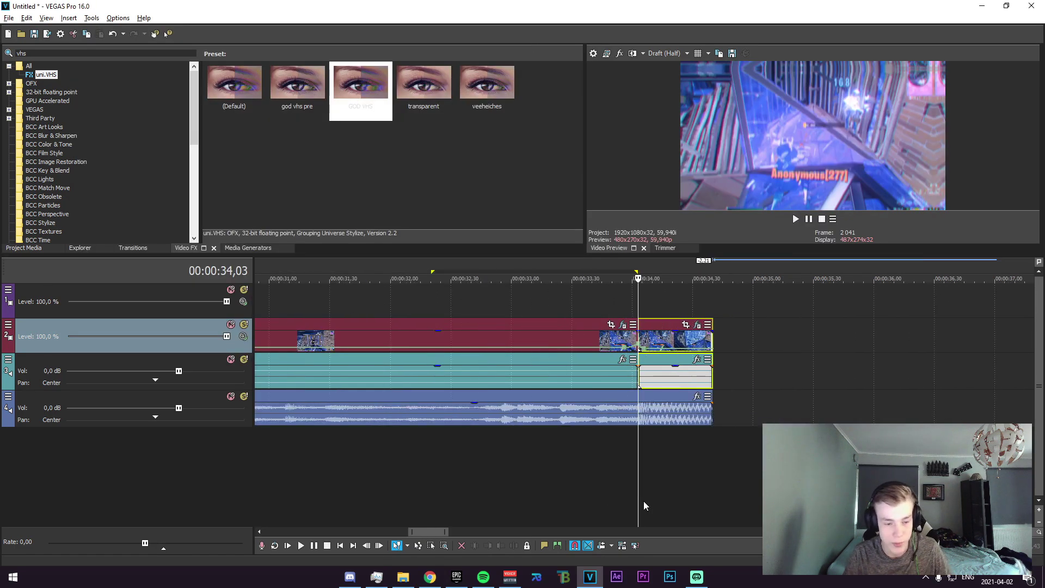
# Review the whole second clip group with the speed ramp and impact effect, and return to the cut at 00:00:34,03.
pyautogui.scroll(-3, 644, 506)
pyautogui.moveTo(661, 456); pyautogui.dragTo(422, 448)
pyautogui.click(425, 450)
pyautogui.press('space')
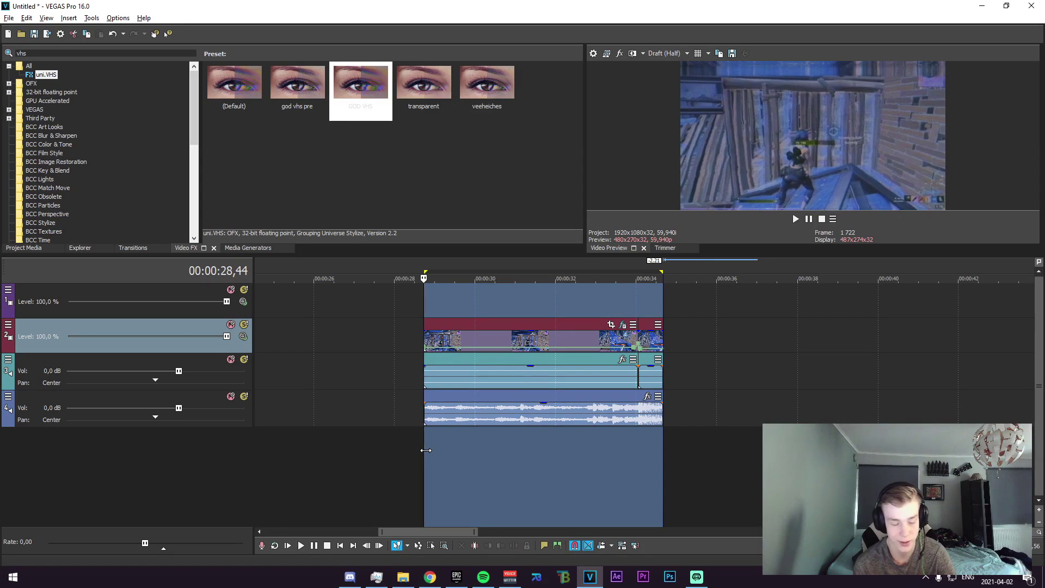
pyautogui.press('space')
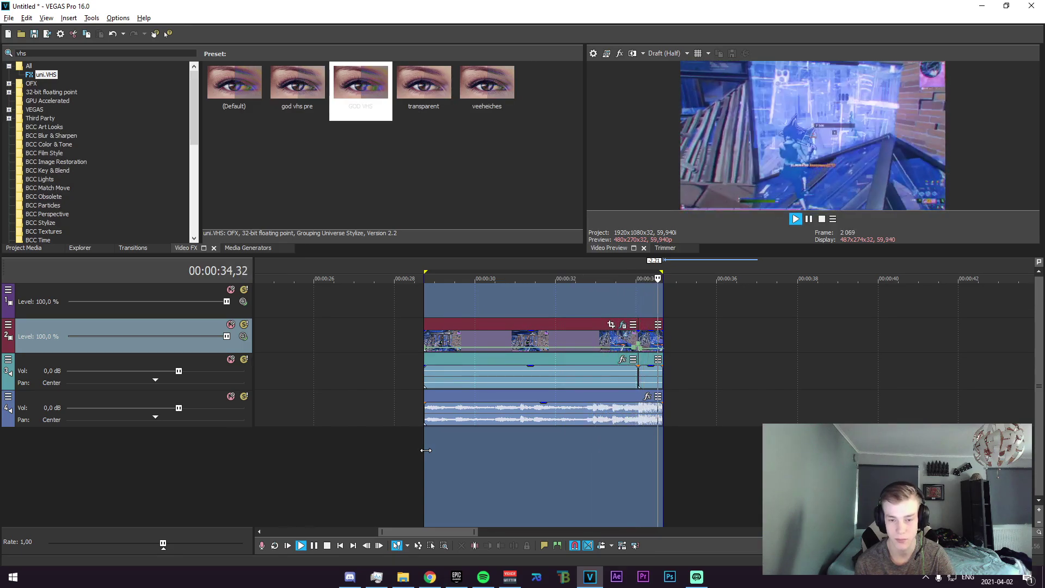
pyautogui.click(636, 463)
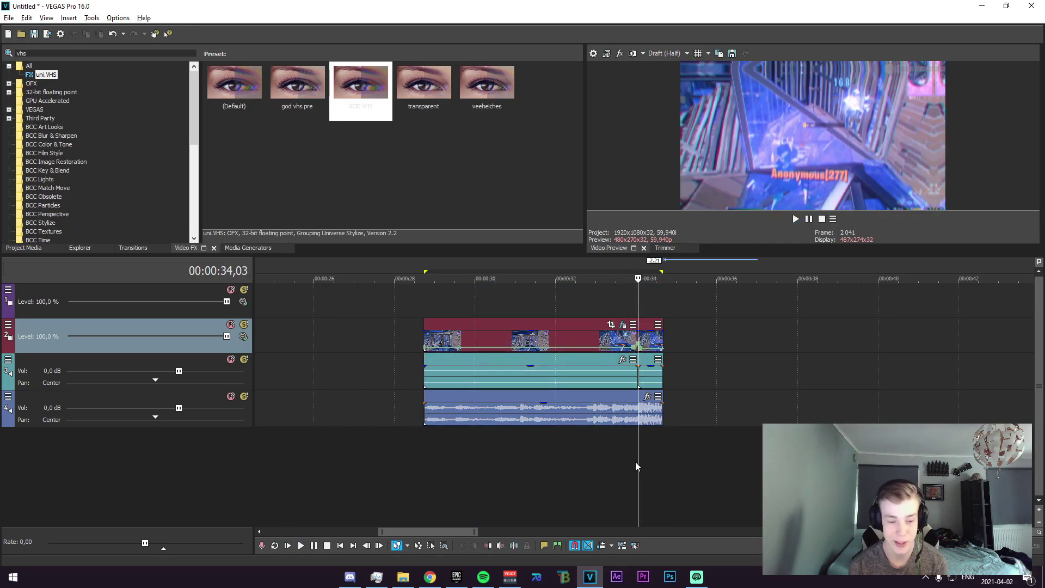